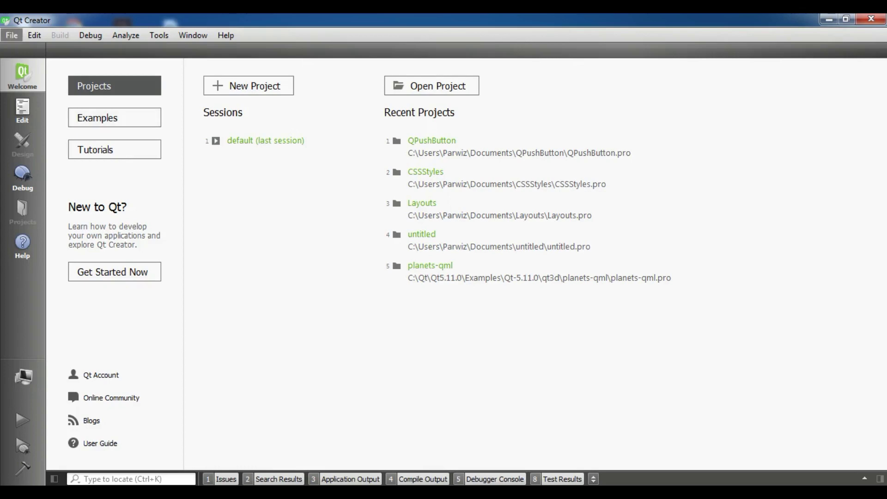
Create the CheckBox Qt Widgets Application project with QDialog as its base class.
left_click(12, 35)
left_click(42, 50)
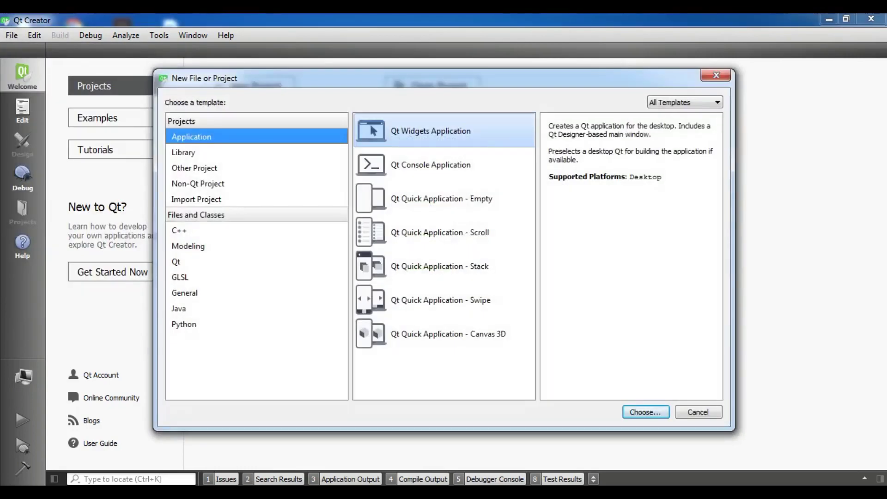
key("Return")
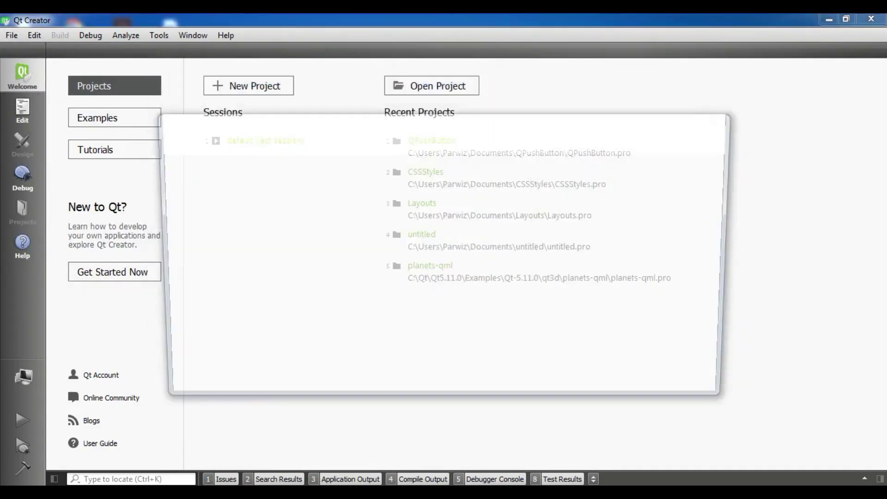
type("CheckBox")
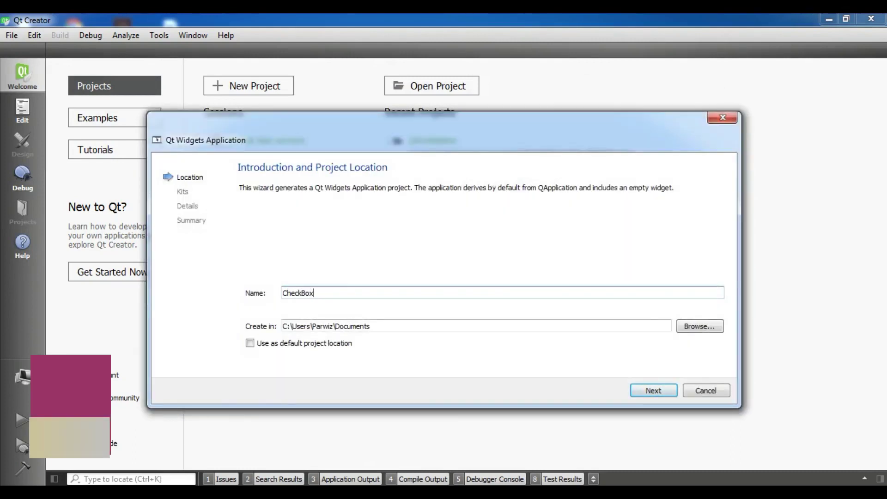
key("Return")
key("Return")
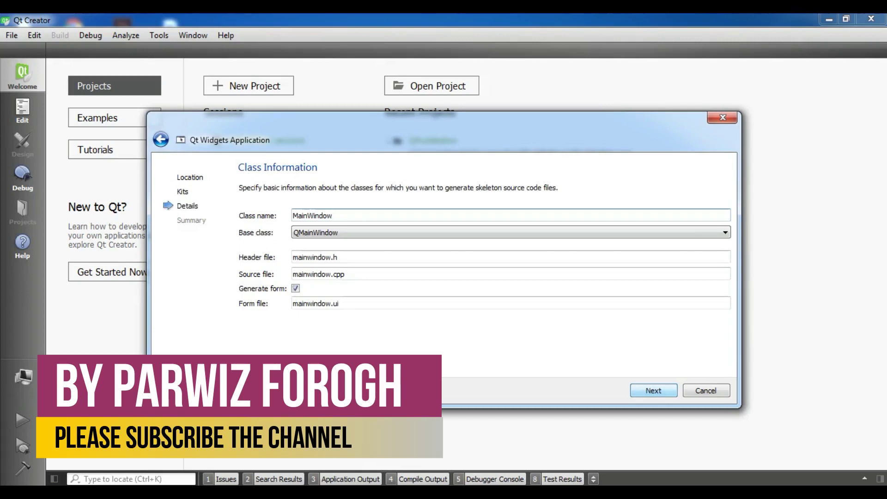
key("Tab")
key("alt+Down")
key("Down")
key("Down")
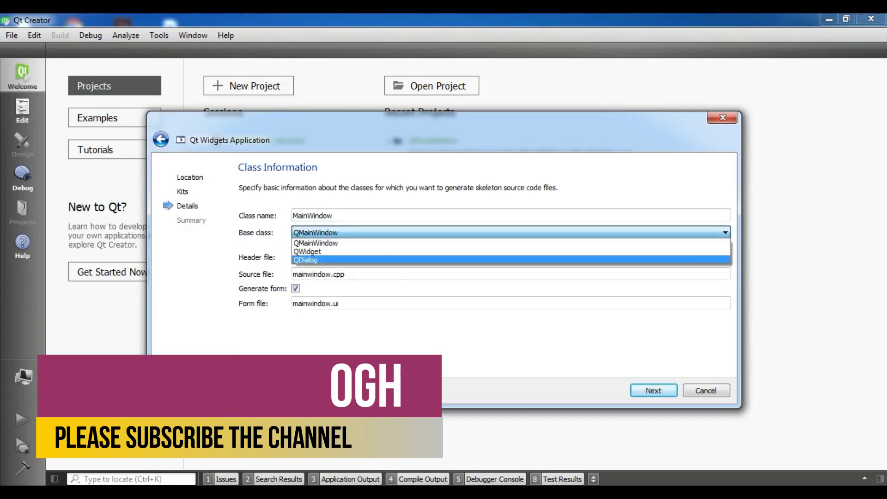
key("Return")
key("Return")
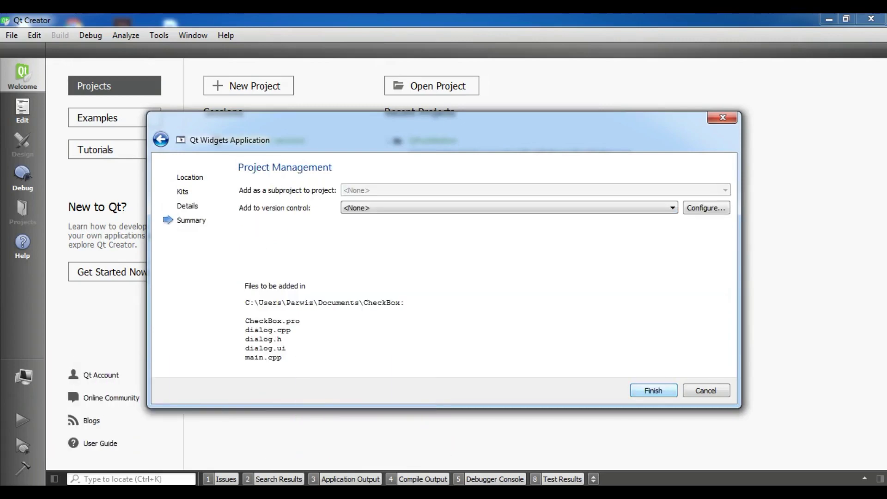
key("Return")
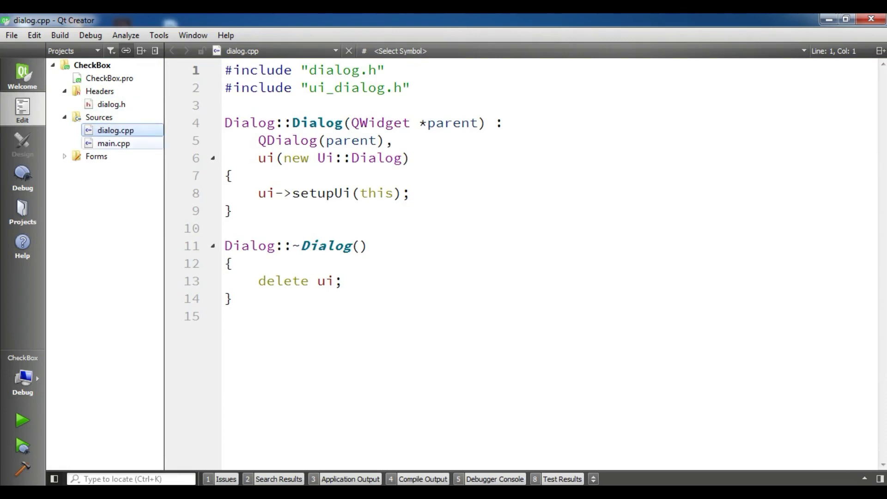
Expand the project's Forms folder and open dialog.ui in the designer.
left_click(65, 156)
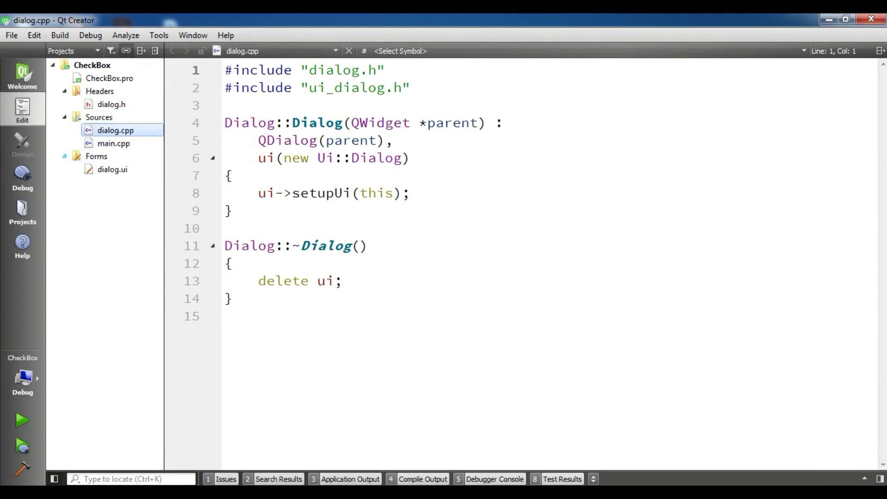
left_click(112, 169)
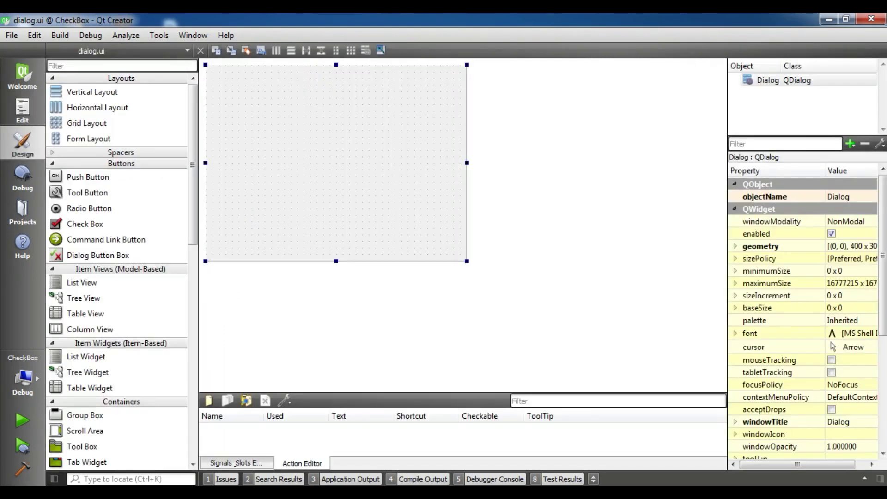
Shrink the form to about 326×150, then add a check box, push button and label.
left_click_drag(467, 260, 419, 167)
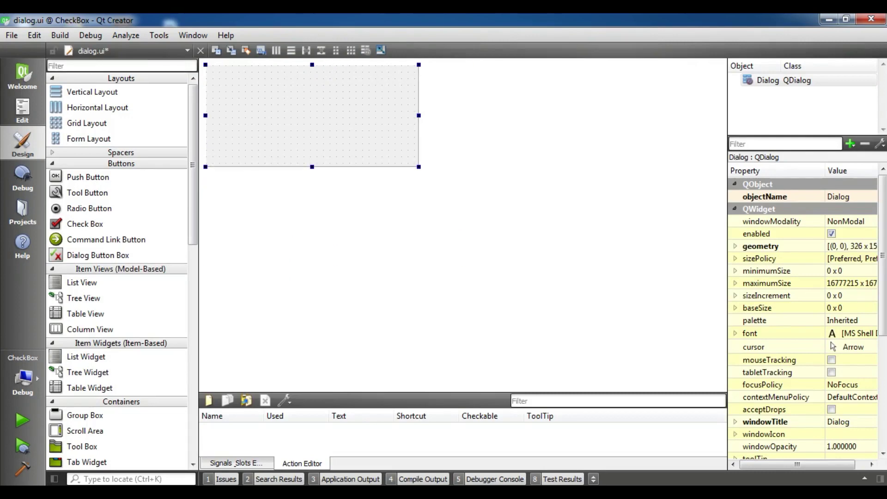
type("ch")
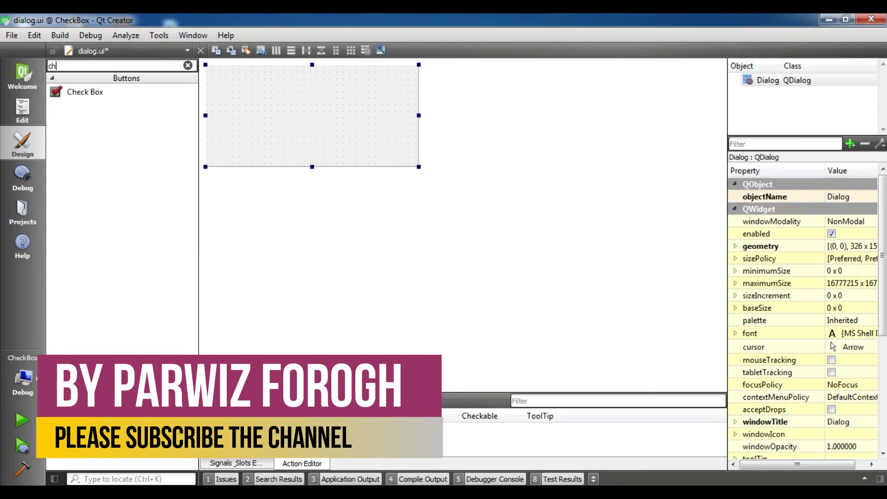
left_click_drag(84, 92, 255, 103)
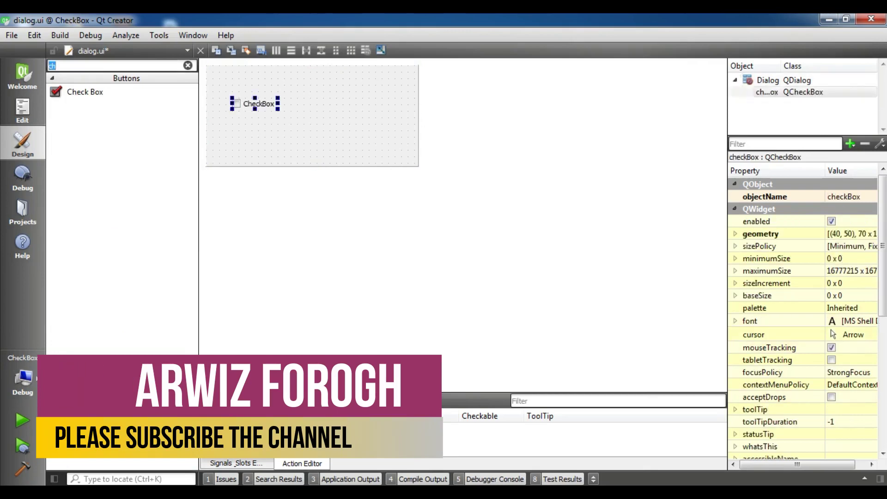
type("pu")
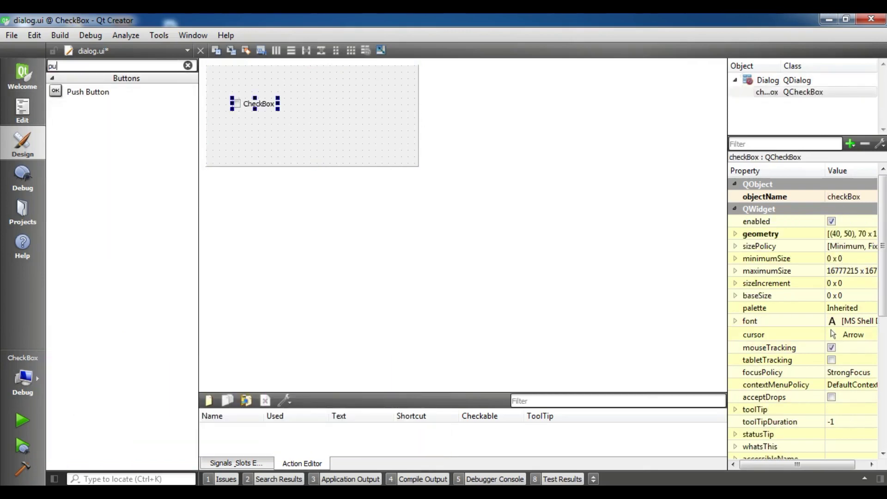
left_click_drag(87, 91, 341, 105)
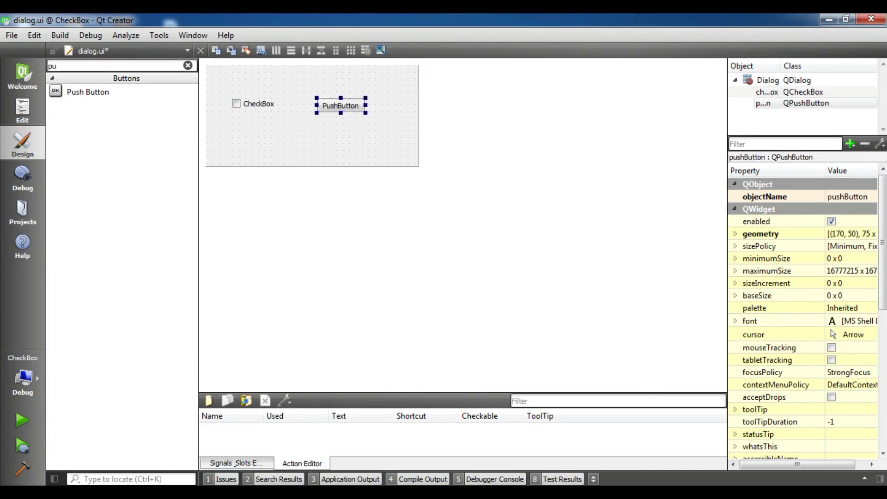
double_click(52, 66)
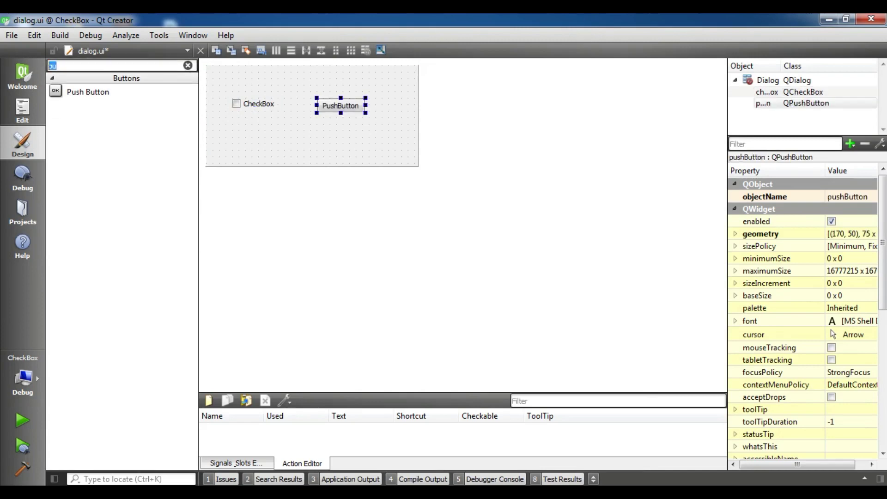
type("lab")
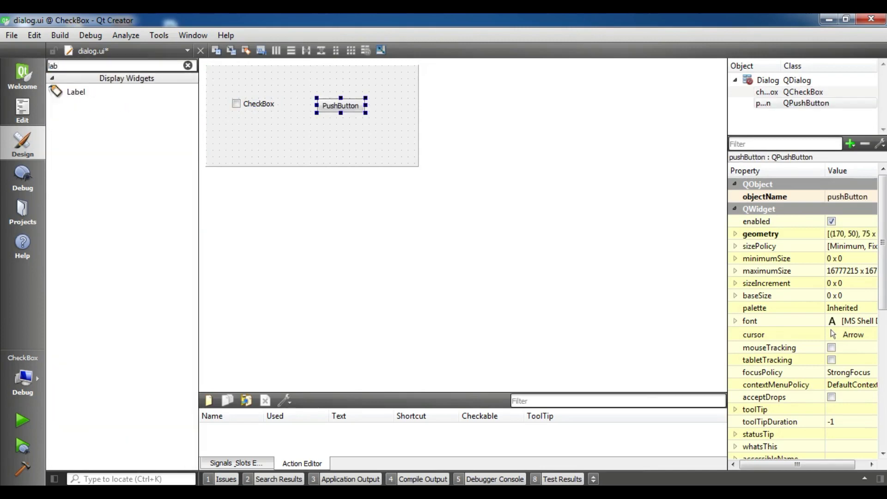
left_click_drag(75, 91, 260, 135)
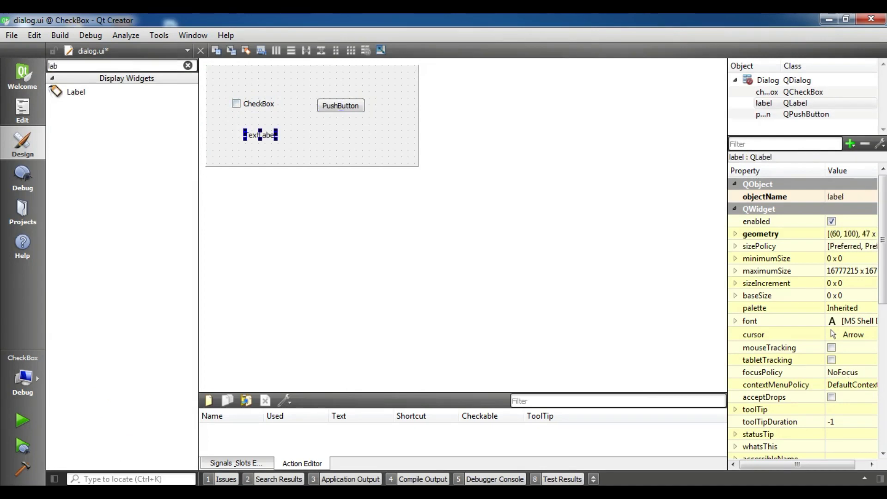
Label the check box 'Do You Like Sport ?' and widen it to show the full text.
double_click(251, 104)
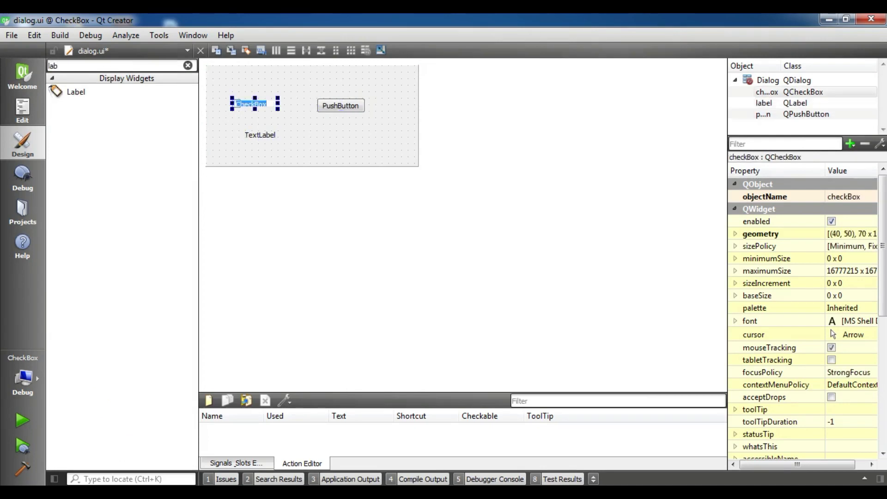
type("T")
type("Do")
type(" You")
type(" Like Sport")
type(" ?")
left_click(312, 146)
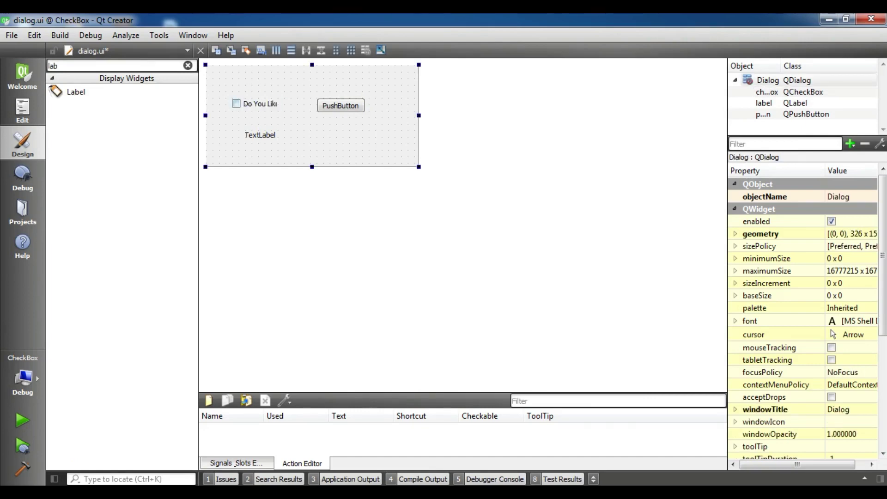
left_click(255, 105)
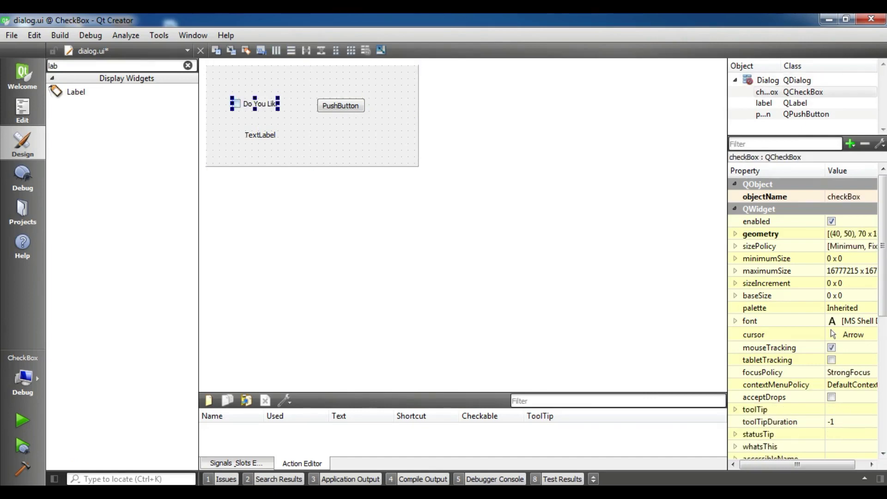
mouse_move(278, 103)
left_mouse_down()
mouse_move(317, 105)
mouse_move(250, 104)
left_mouse_up()
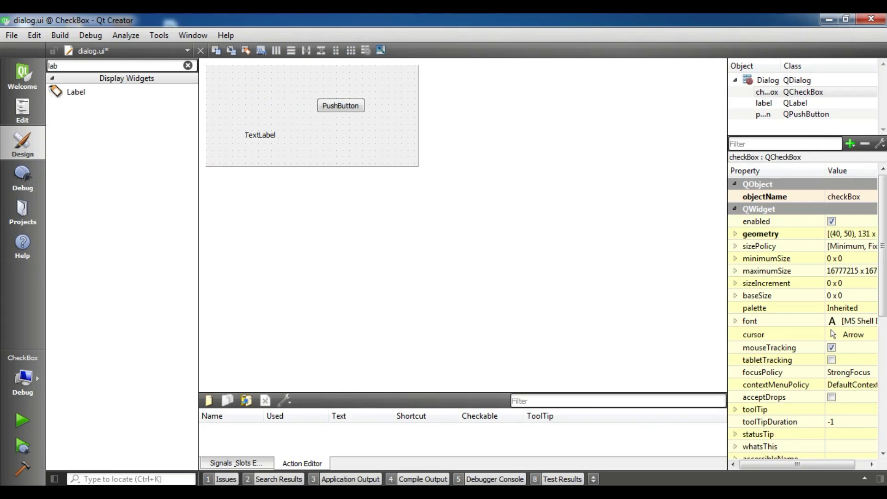
Caption the button 'Click ME', undo the rearranging, and select the checkbox and button together.
double_click(340, 106)
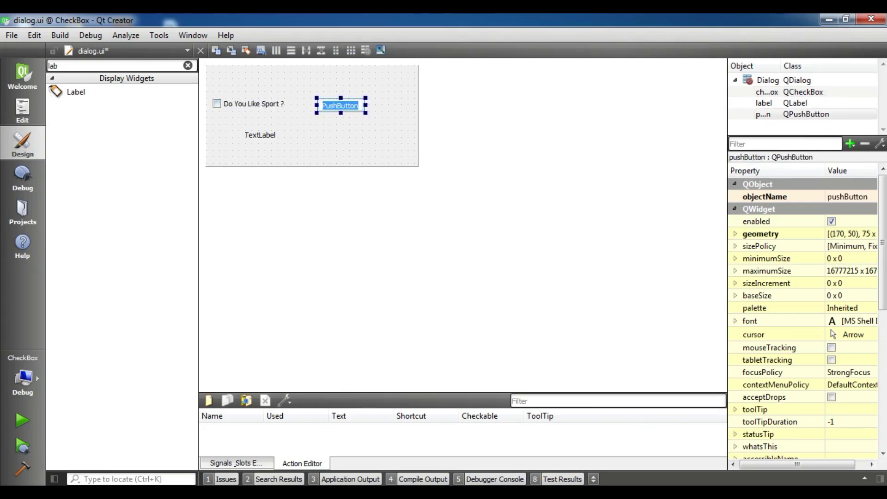
type("Click ME")
left_click(312, 149)
left_click(260, 135)
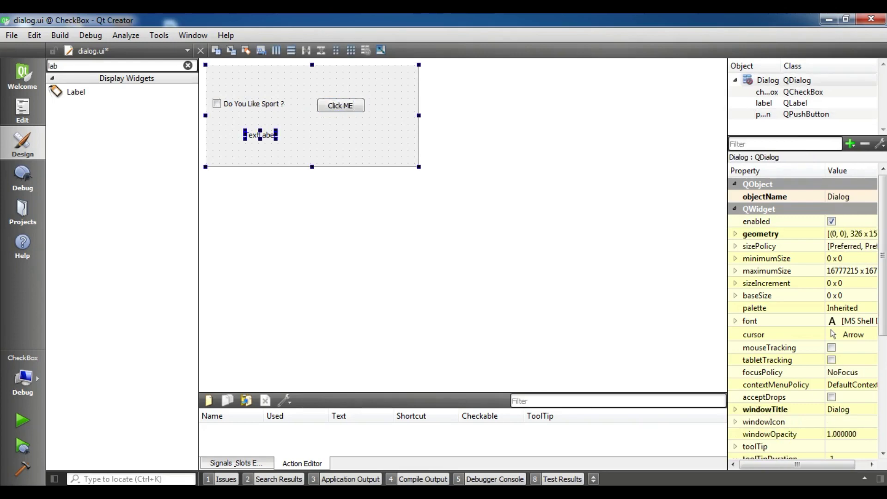
key("Delete")
key("ctrl+z")
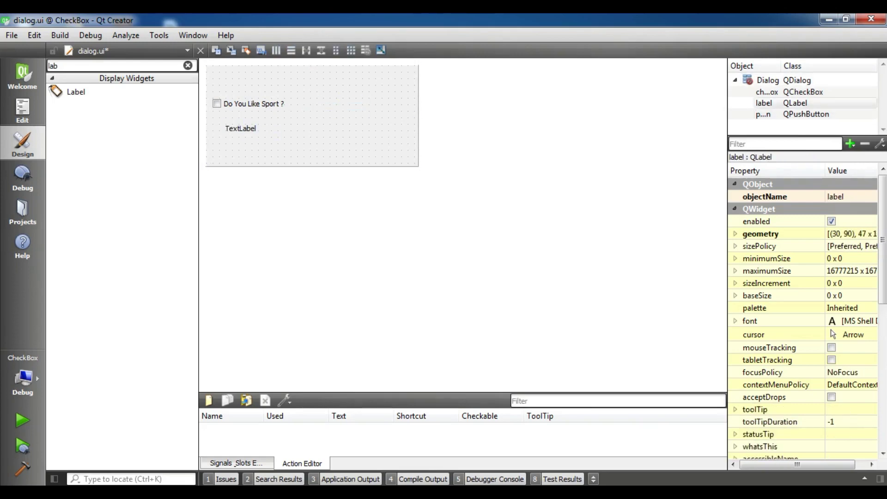
key("ctrl+z")
key("ctrl+z")
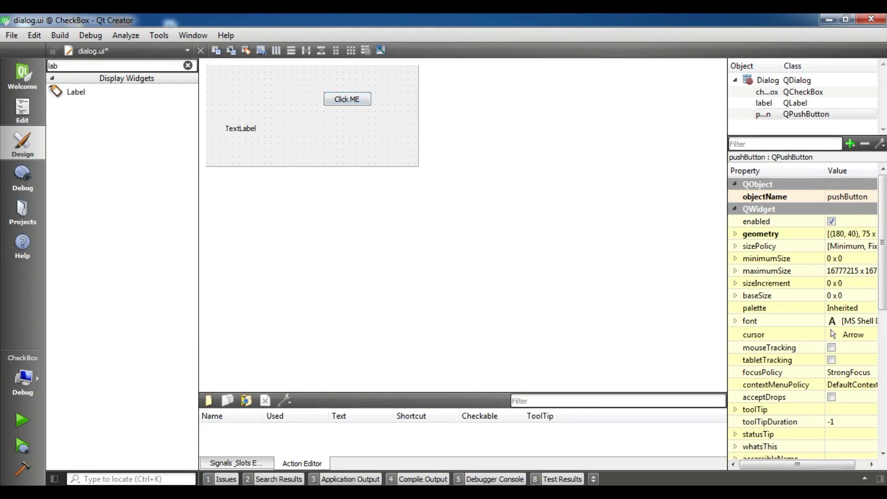
key("ctrl+z")
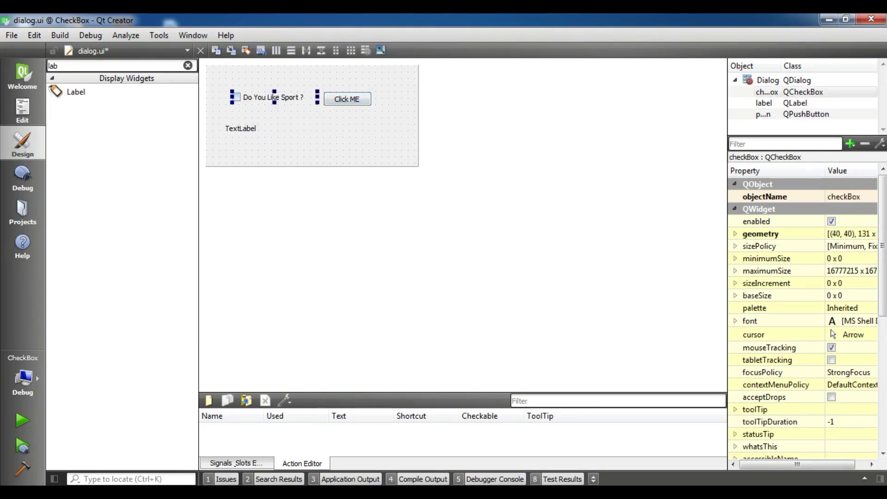
left_click_drag(221, 80, 386, 118)
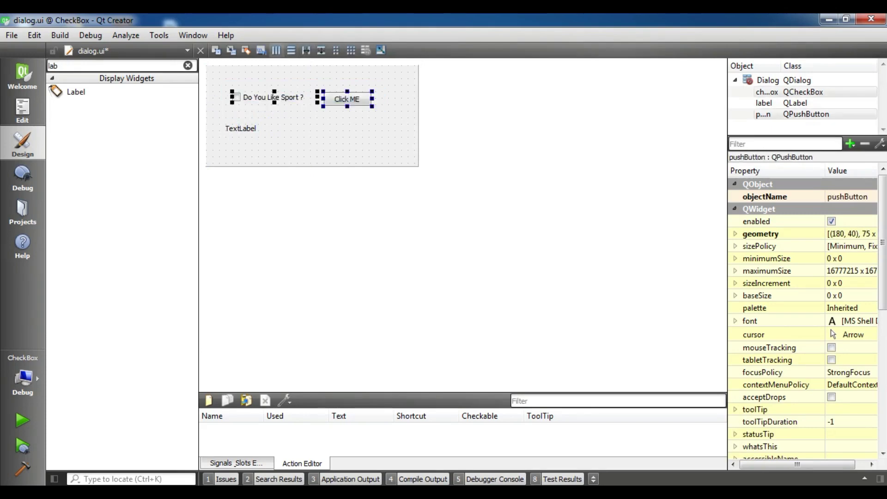
Lay out the checkbox and Click ME button horizontally, keeping the label after a test delete.
left_click(276, 50)
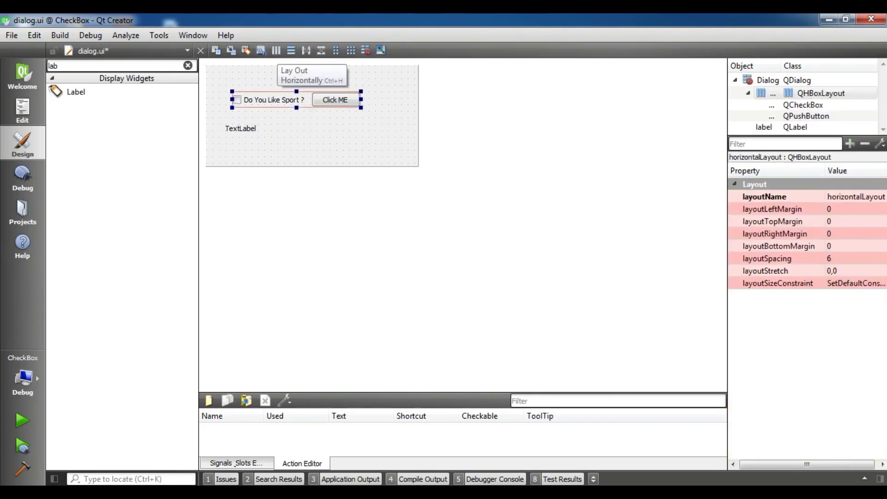
left_click(240, 129)
key("Delete")
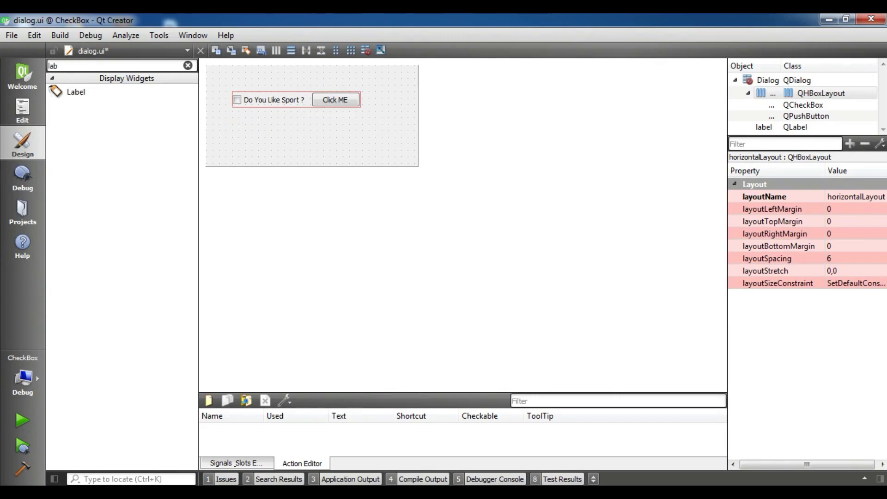
key("ctrl+z")
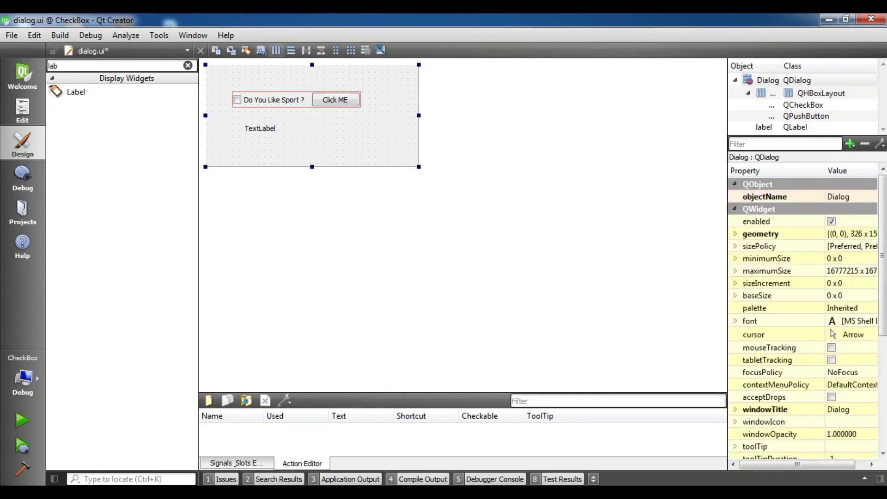
Give the dialog a vertical layout, with the button row above the label.
left_click(276, 50)
key("ctrl+z")
left_click(291, 50)
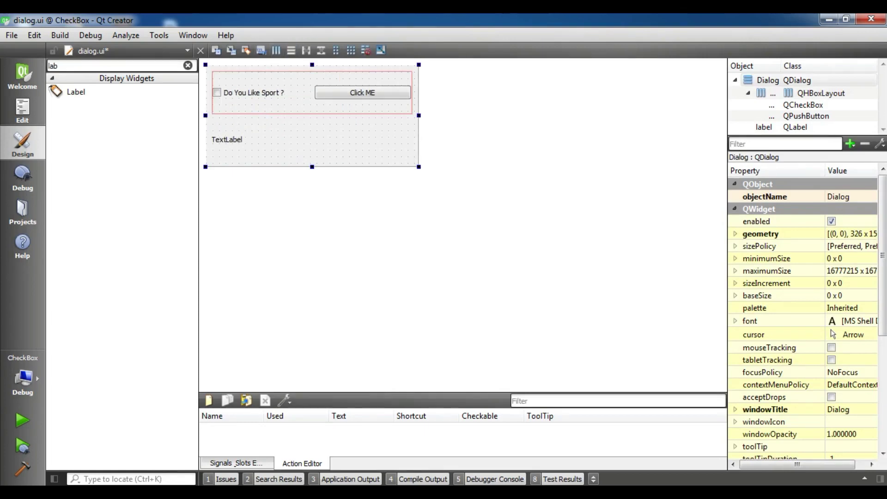
double_click(226, 140)
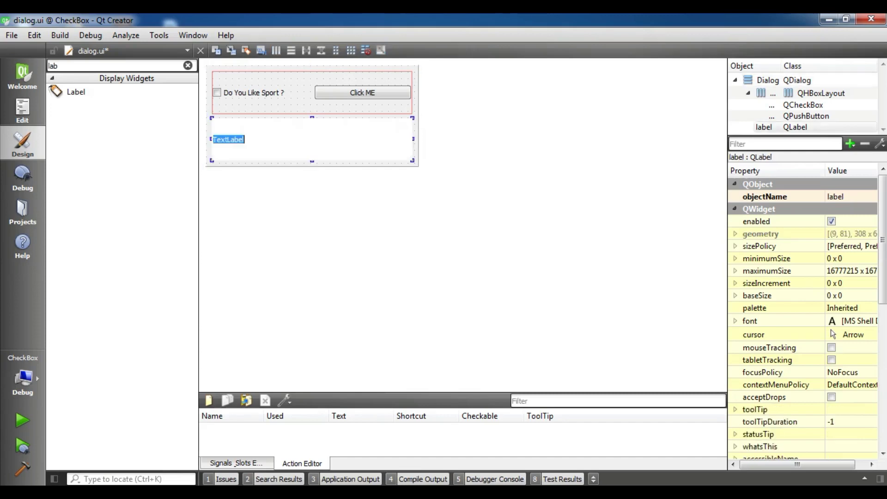
Clear the TextLabel's text and save the form when starting the run.
key("BackSpace")
key("Return")
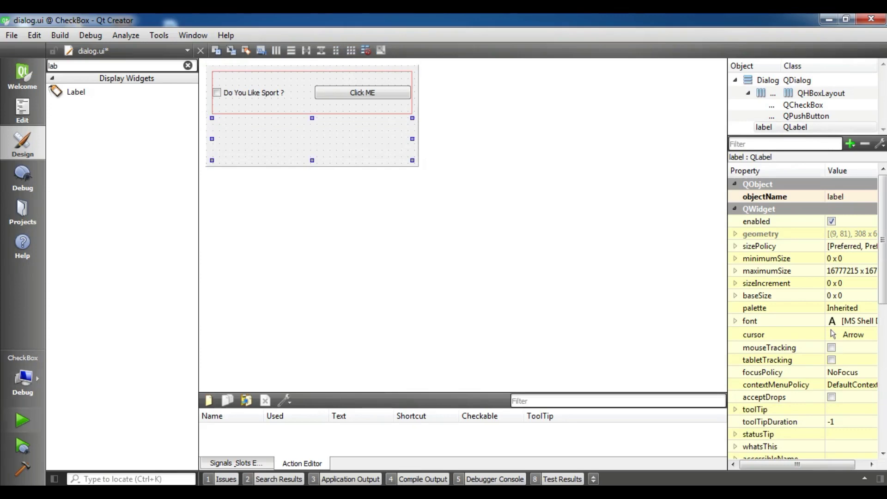
left_click(22, 420)
key("Return")
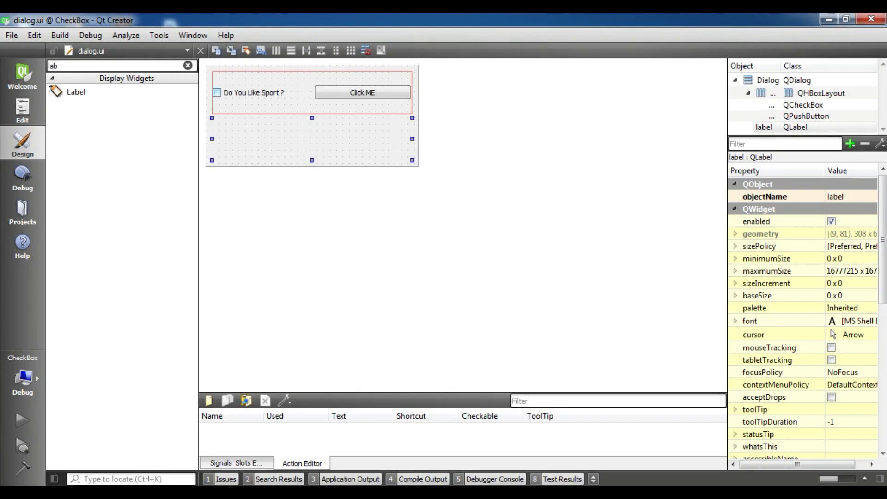
Review the checkbox, button and label properties, then view the form's XML in Edit mode.
left_click(253, 92)
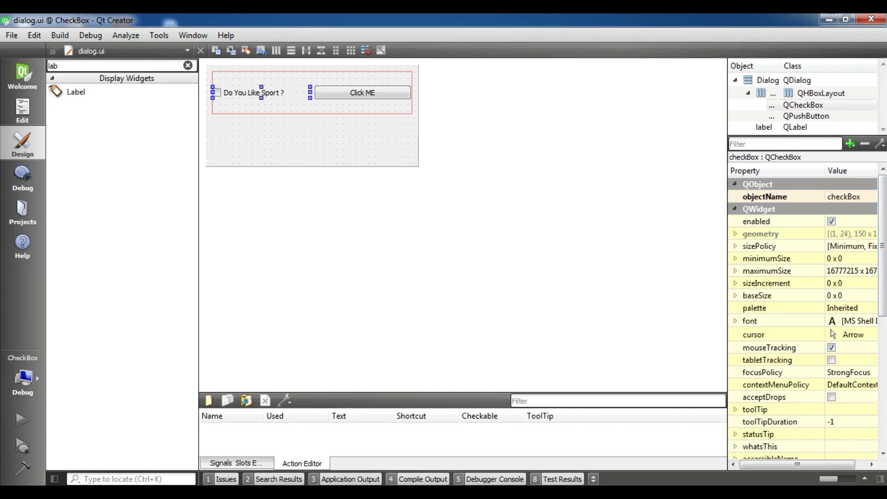
left_click(363, 92)
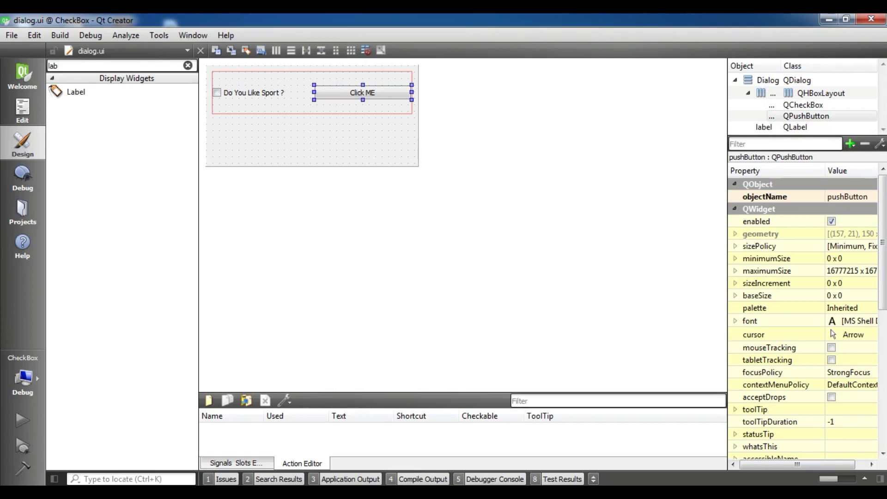
key("Down")
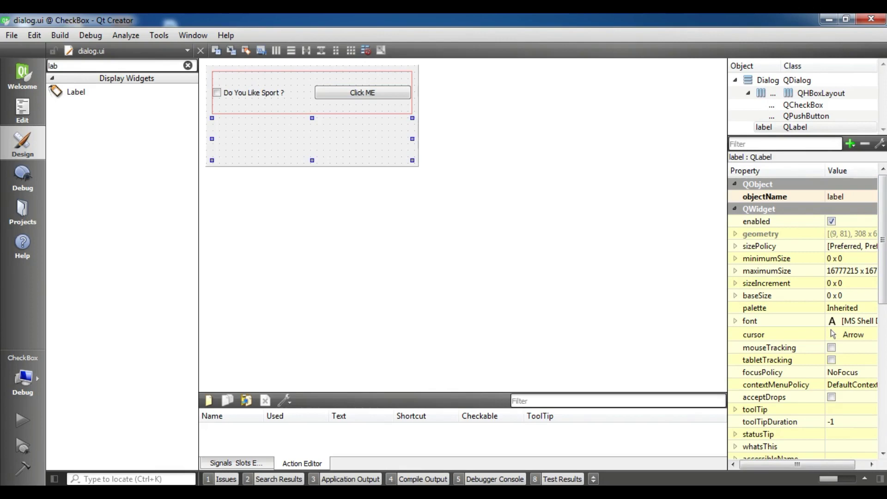
key("ctrl+2")
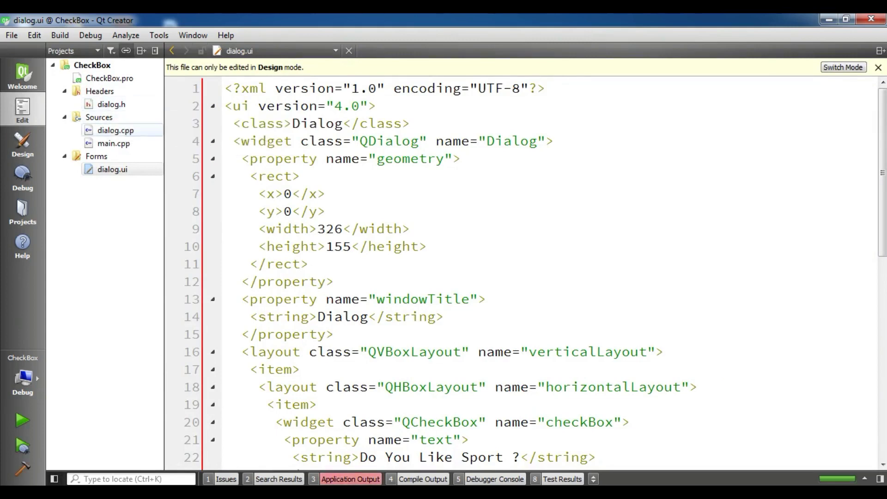
Open dialog.cpp, run the app, and move and shrink the preview dialog window.
double_click(115, 130)
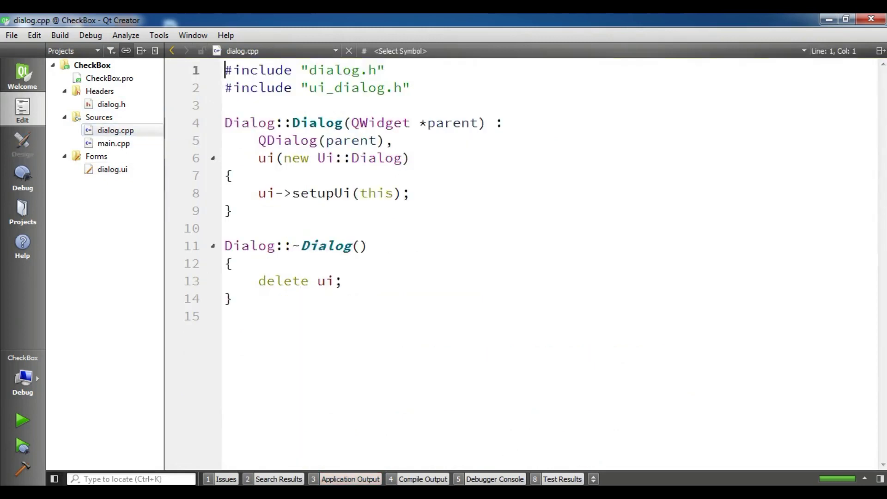
key("ctrl+r")
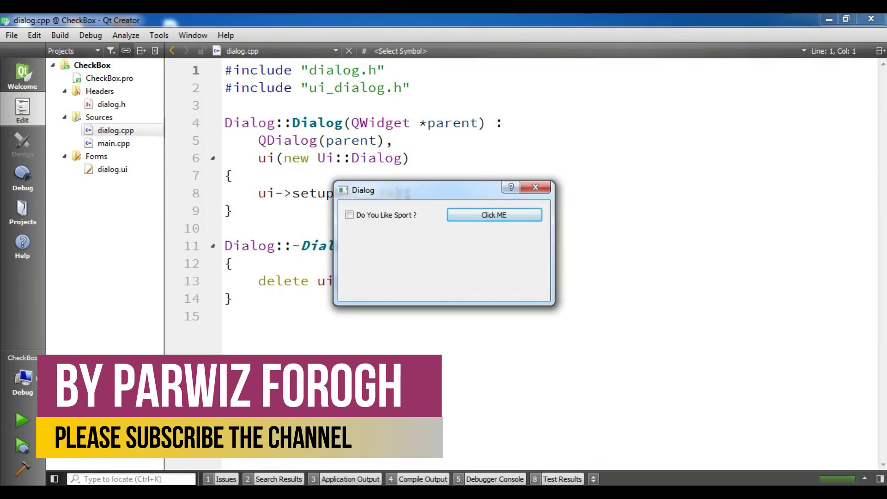
left_click_drag(388, 190, 313, 156)
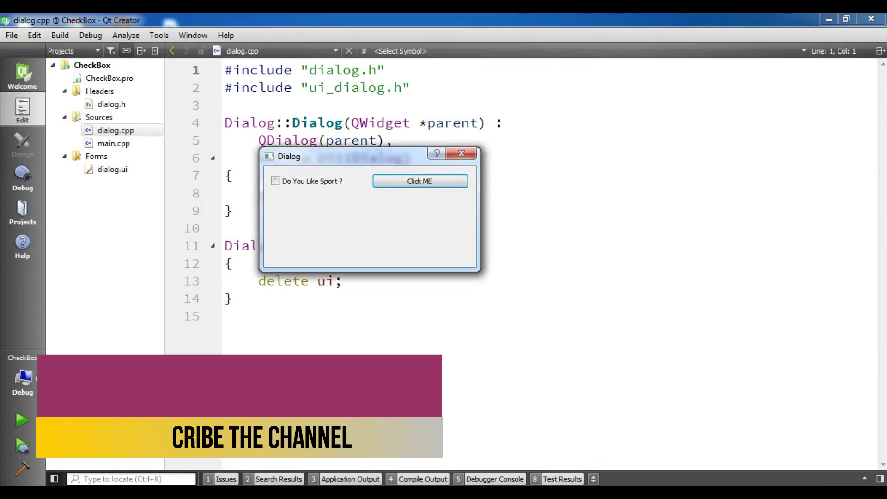
mouse_move(479, 270)
left_mouse_down()
mouse_move(427, 235)
mouse_move(472, 267)
left_mouse_up()
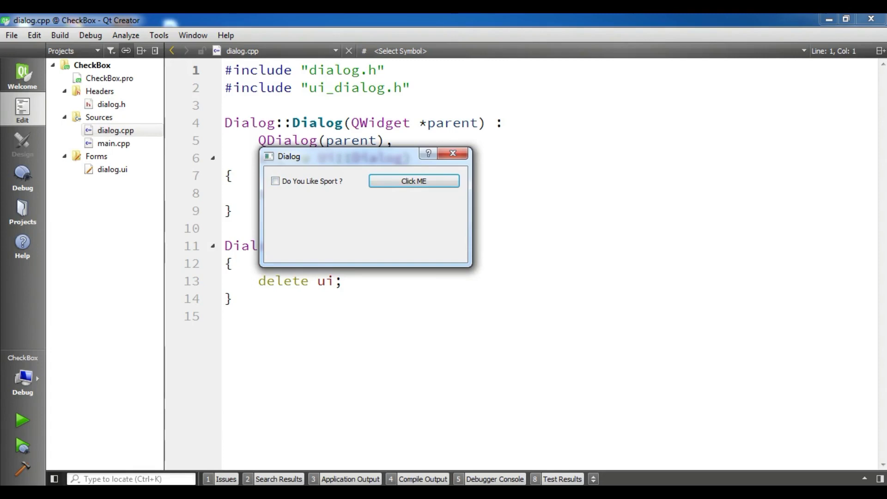
Close the running dialog and start a ui->checkBox line below setupUi.
left_click(453, 154)
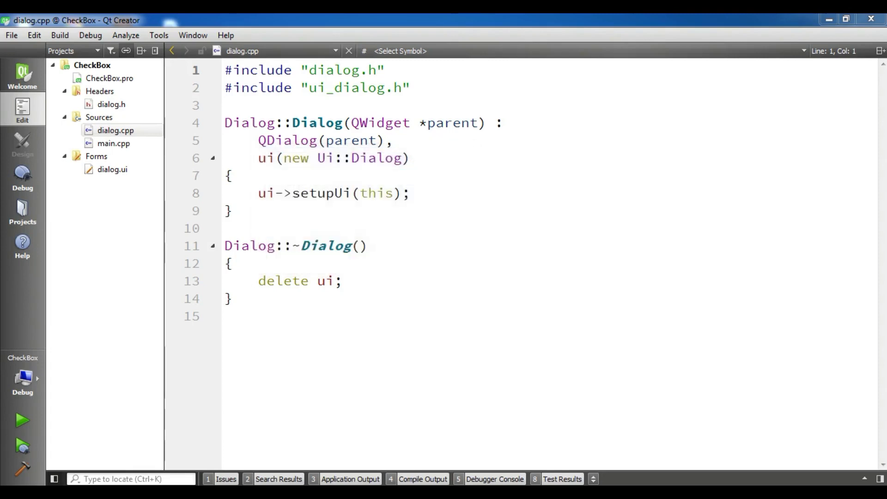
left_click(410, 193)
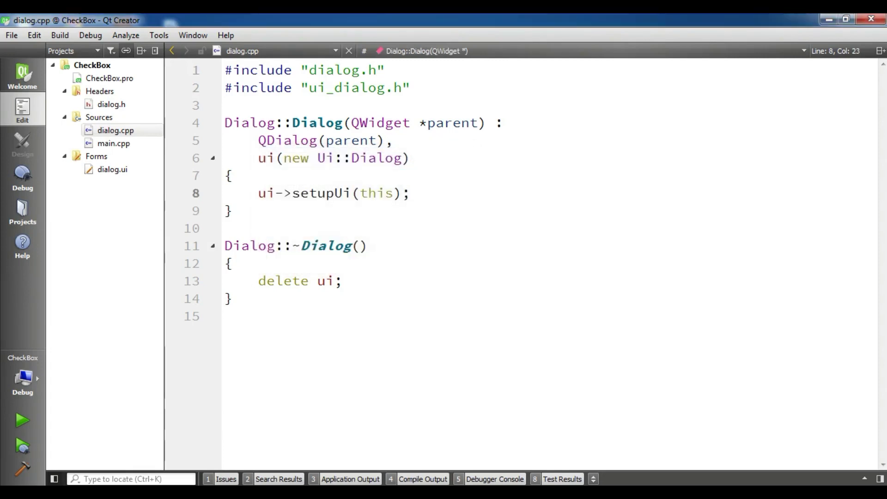
key("Return")
key("Return")
type("u")
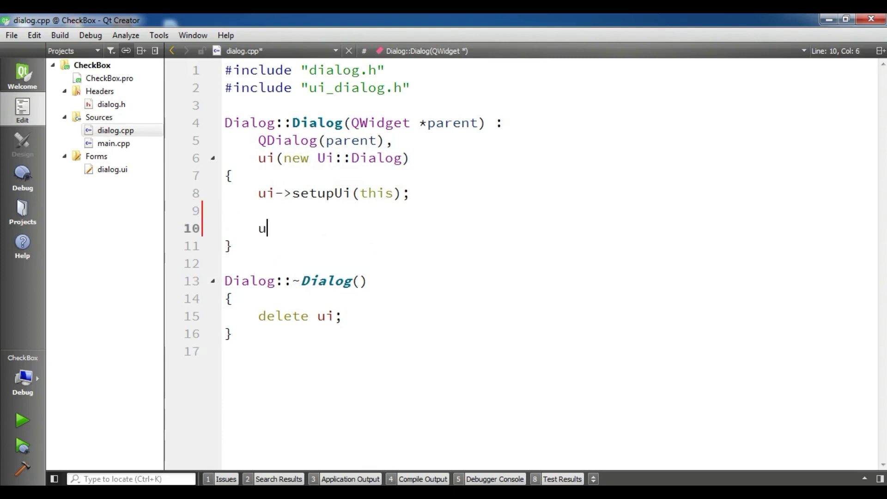
type("i->")
type("ch")
key("Return")
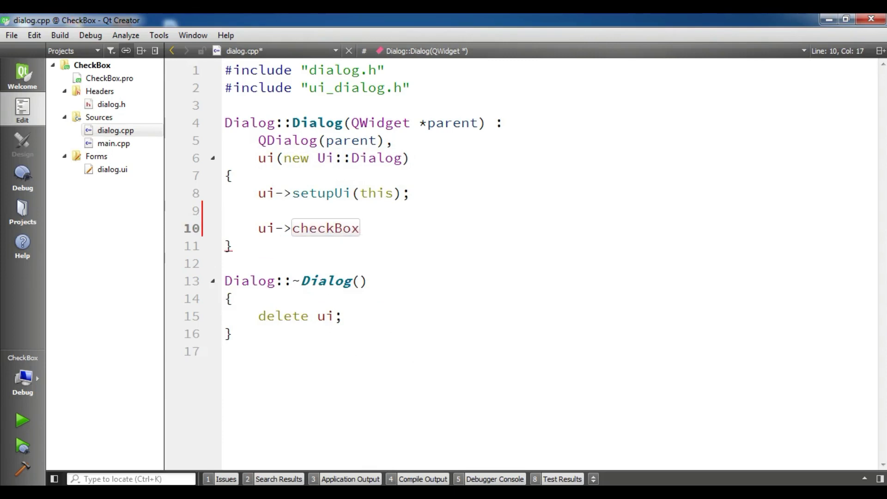
type("->set")
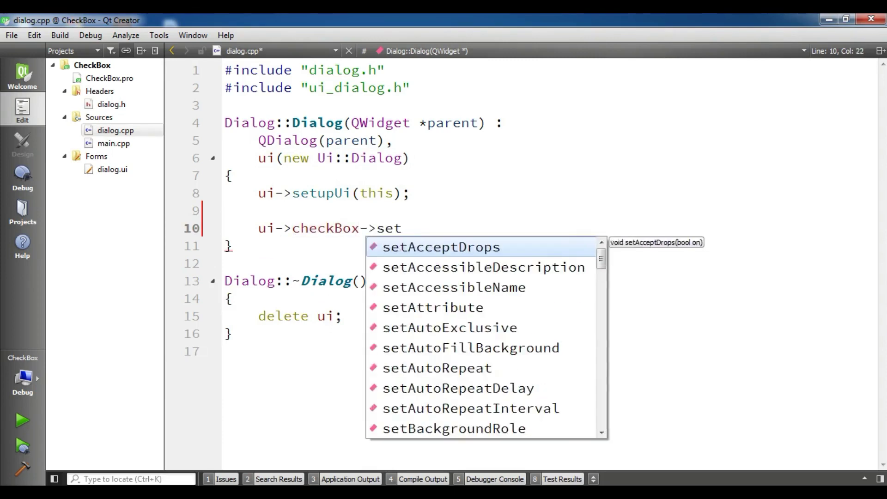
type("Ch")
Finish the line as setChecked(true), replacing the mistaken setCheckable call and True argument.
key("Return")
key("BackSpace")
key("BackSpace")
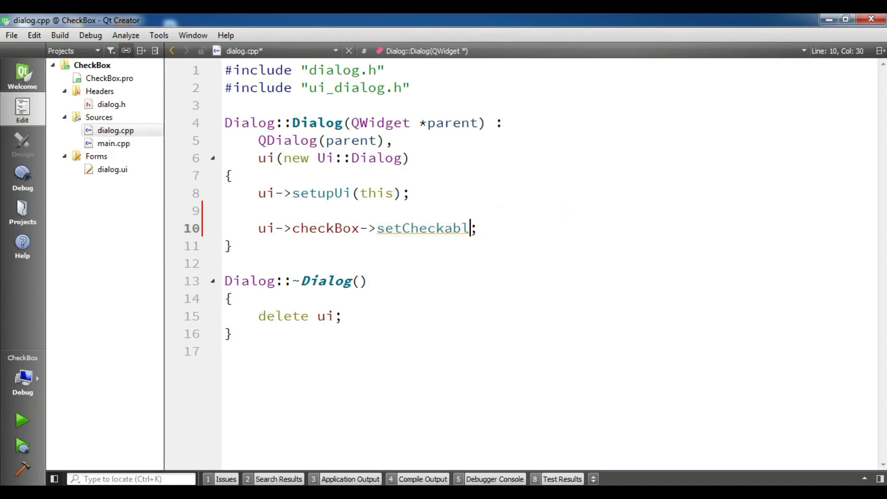
key("BackSpace")
key("BackSpace")
key("BackSpace")
key("BackSpace")
key("BackSpace")
key("BackSpace")
key("BackSpace")
key("BackSpace")
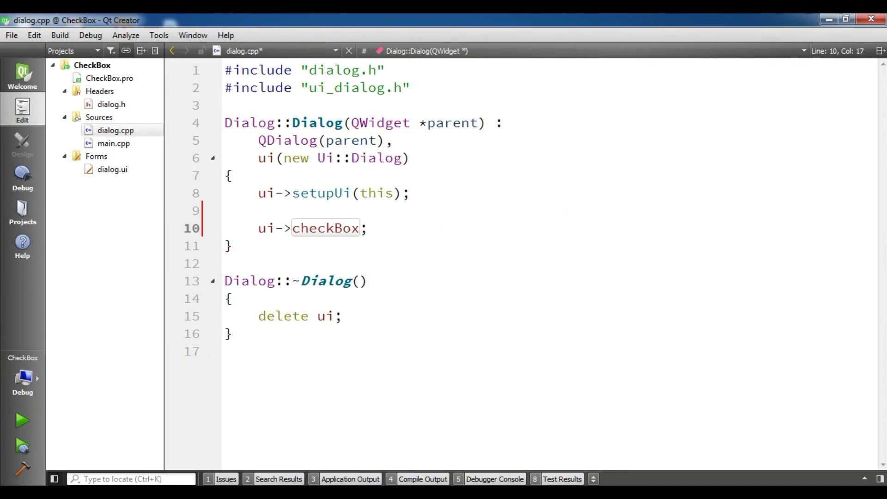
key("Delete")
type("->")
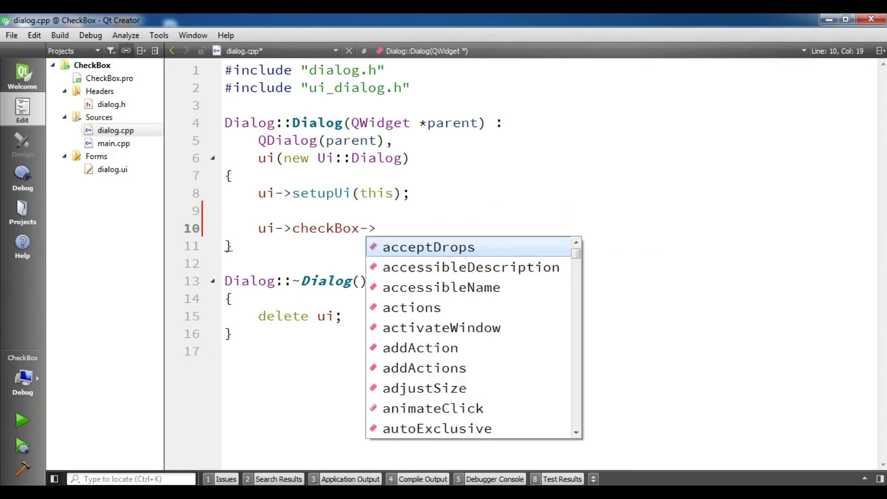
type("setCh")
key("Down")
key("Return")
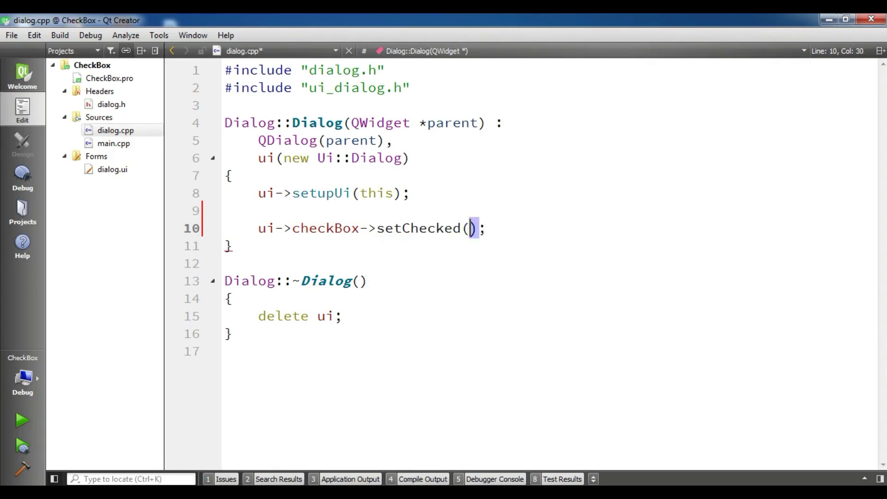
type("True")
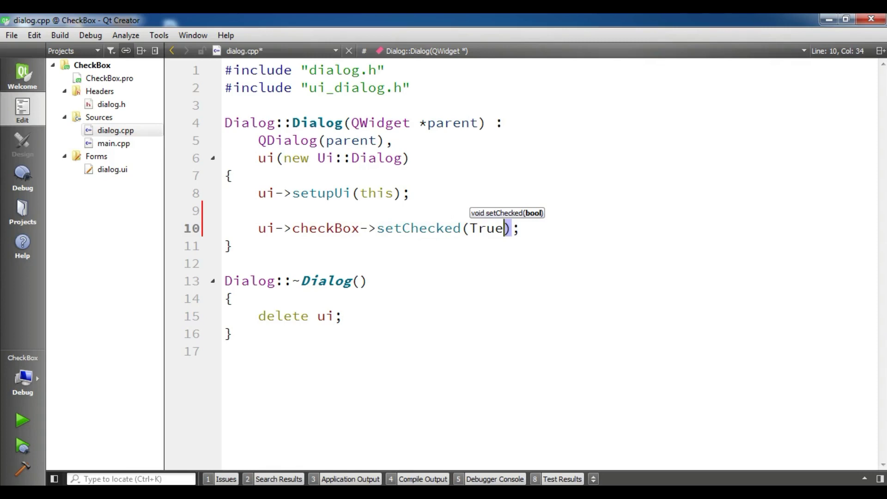
key("BackSpace")
key("BackSpace")
key("BackSpace")
key("BackSpace")
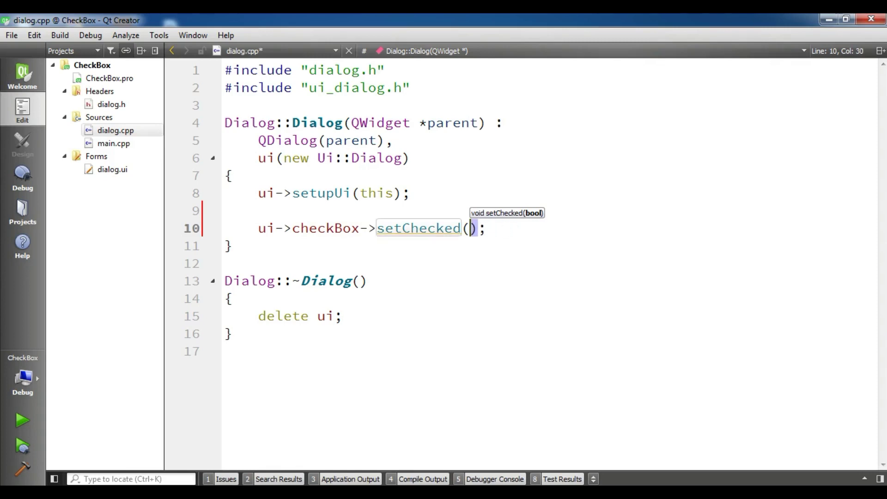
type("true")
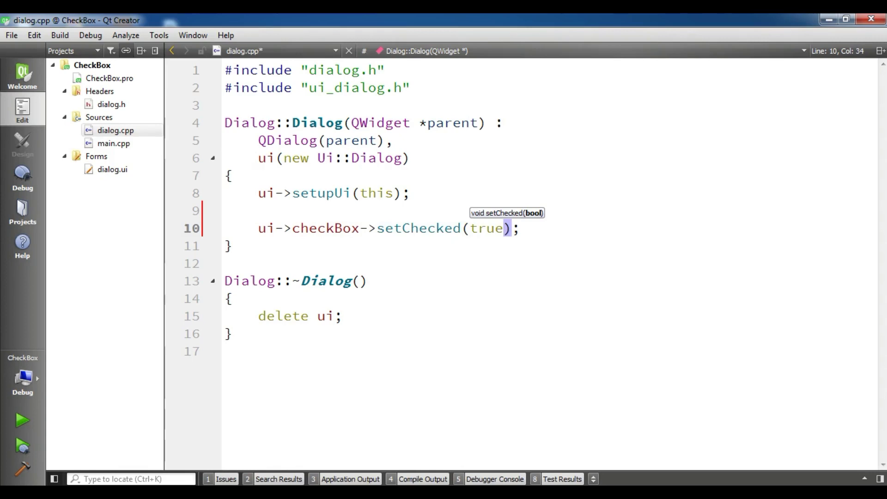
Generate on_pushButton_clicked() using Go to slot with clicked() on the Click ME button.
double_click(112, 169)
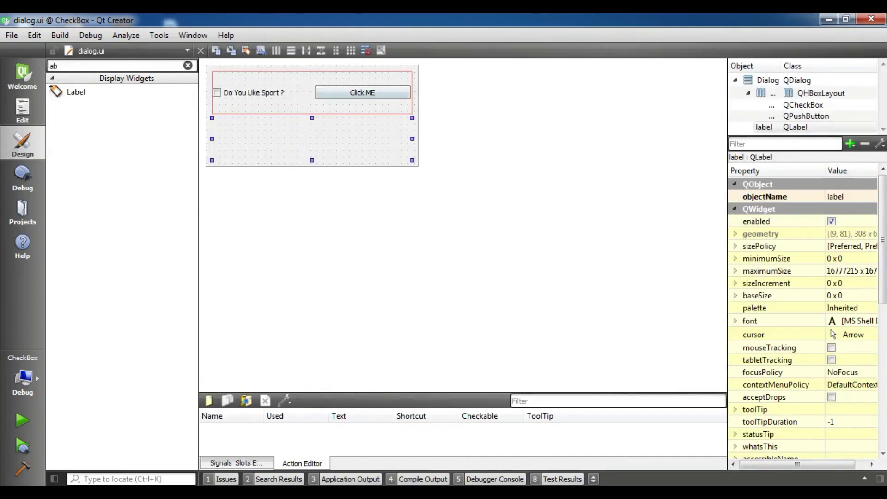
left_click(347, 91)
right_click(347, 91)
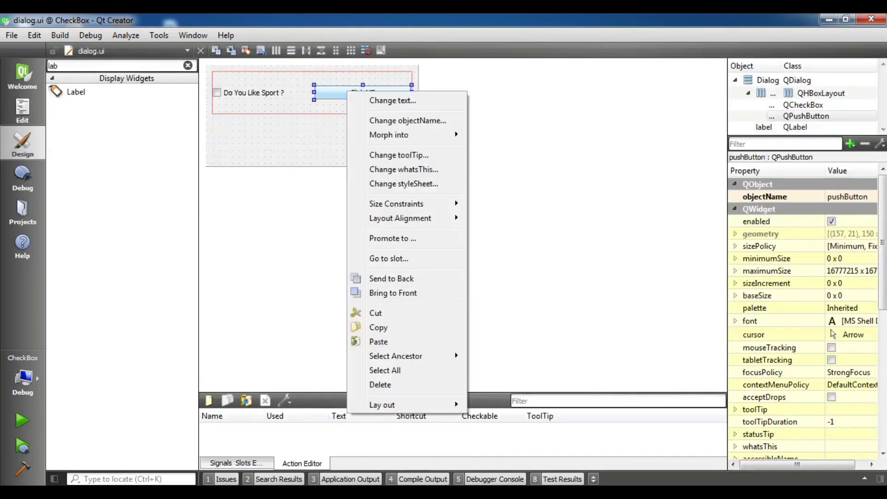
left_click(389, 258)
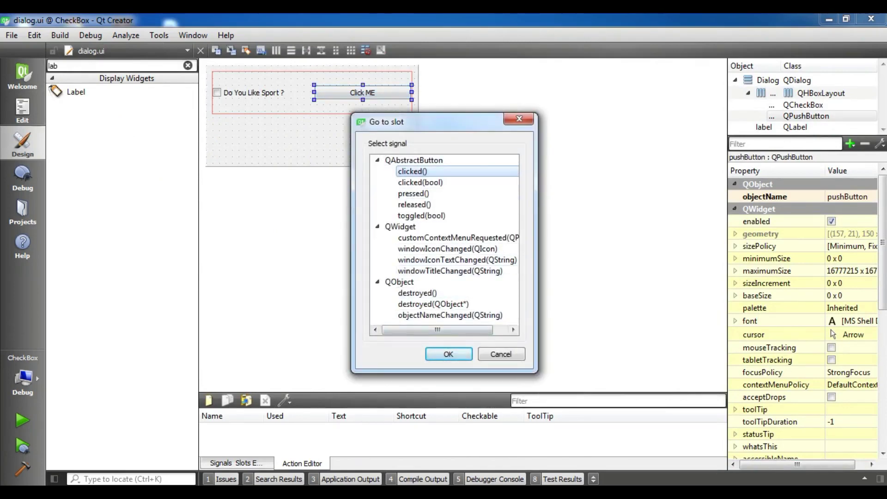
left_click(448, 353)
Write an if (ui->checkBox->isChecked()) condition inside the click handler.
key("Return")
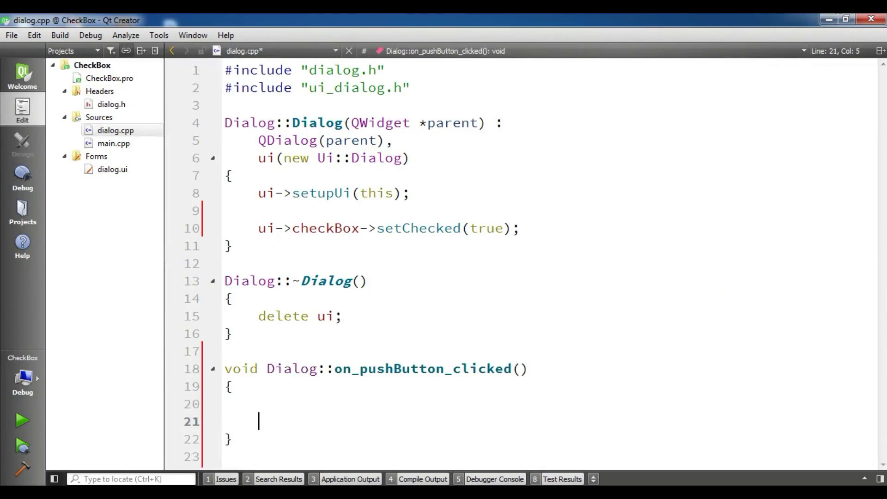
key("Return")
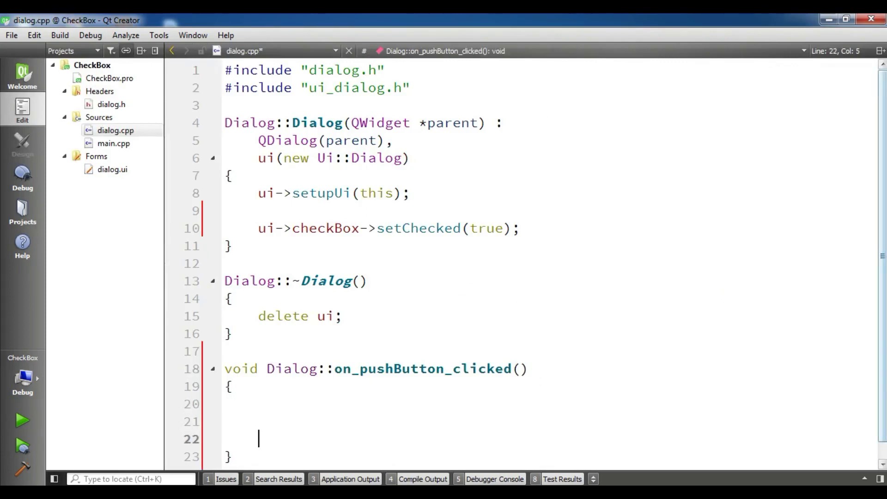
key("Down")
key("Down")
key("Up")
key("Up")
key("Up")
key("Up")
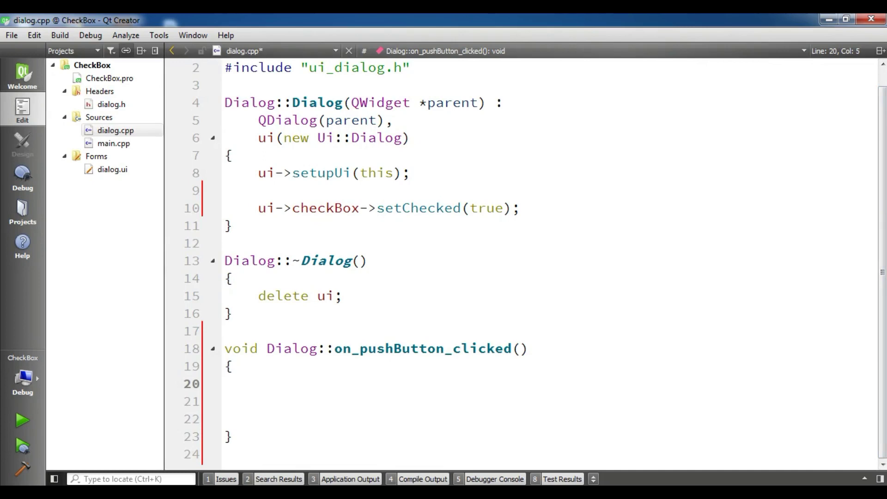
type("if")
type("(u")
type("i->")
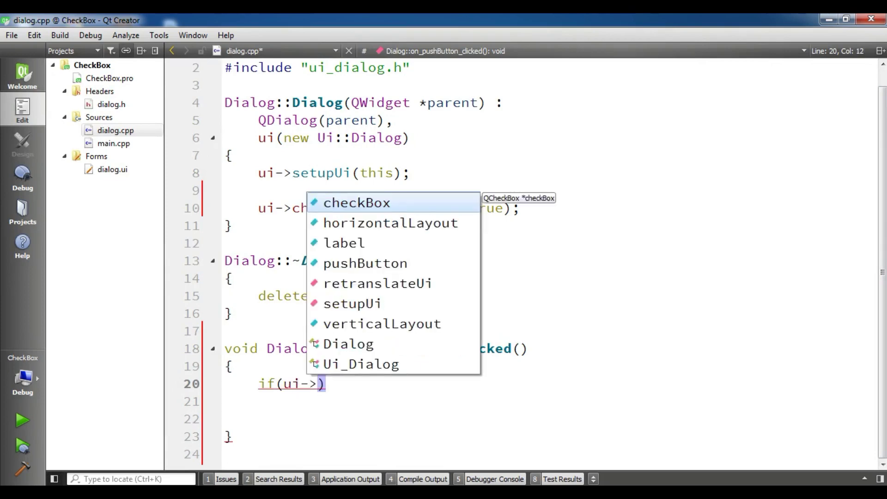
key("Escape")
type("checkBox")
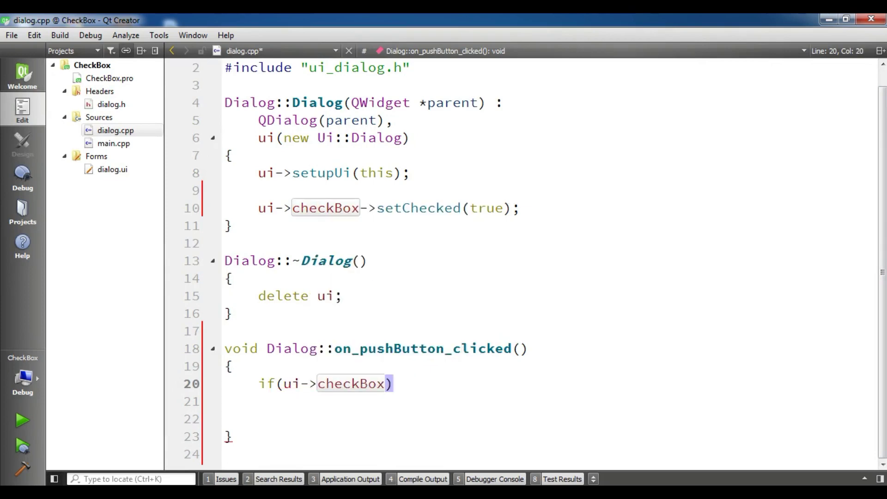
type("-")
type(">isCh")
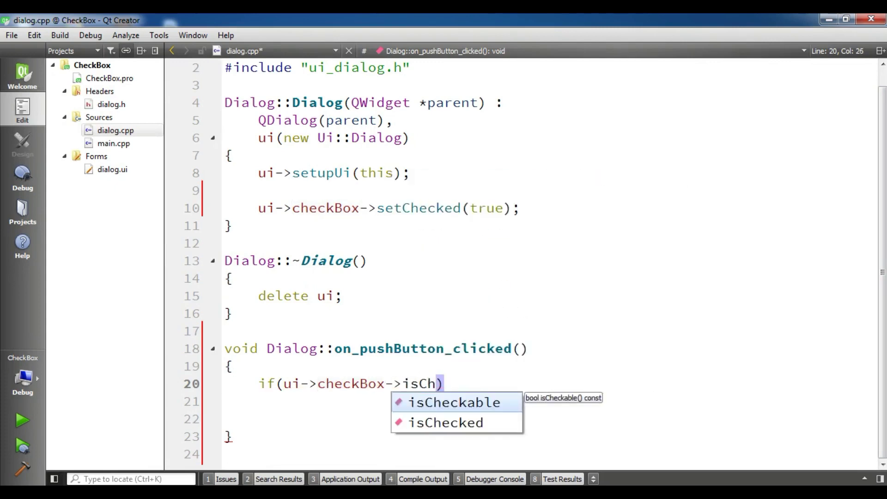
key("Down")
key("Return")
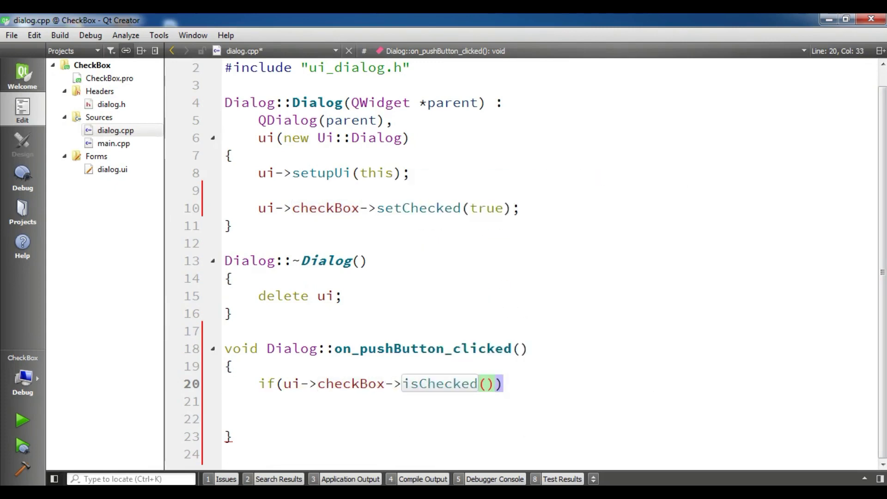
key("Right")
type(") {")
Open the if block and begin ui->label->setText("Yes I Like Sport") inside it.
key("Return")
key("Return")
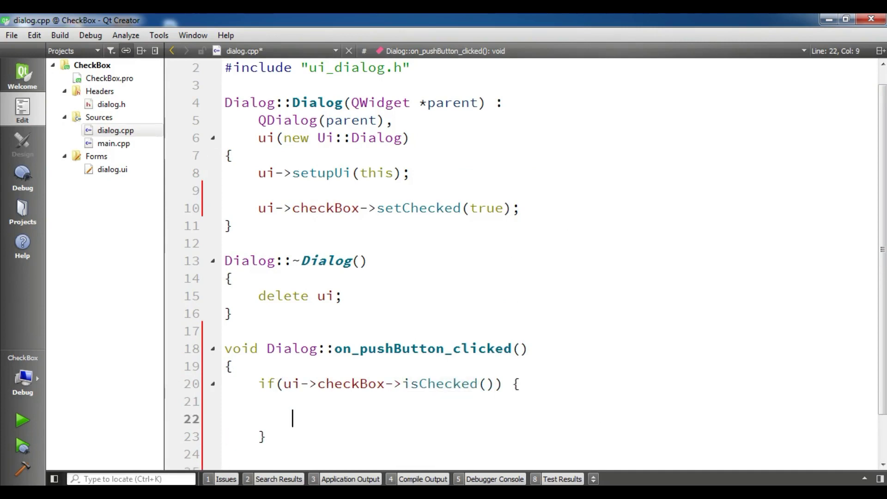
key("Up")
key("Return")
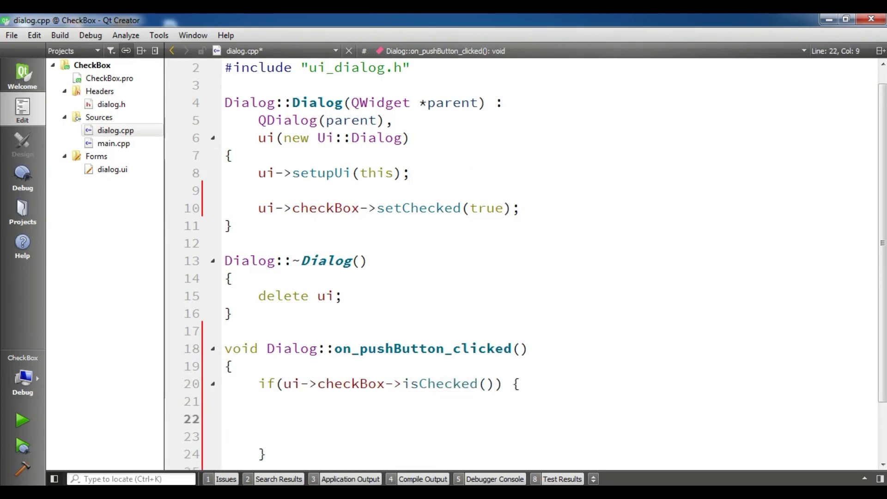
type("ui->la")
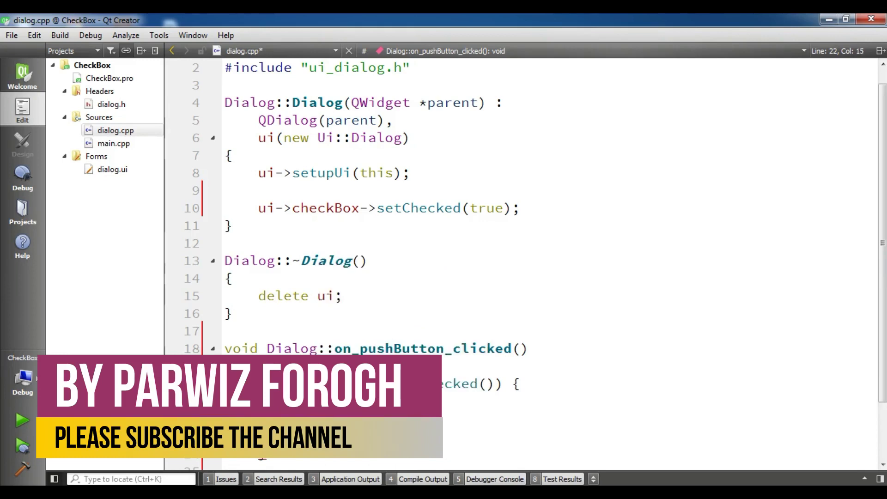
type("bel->")
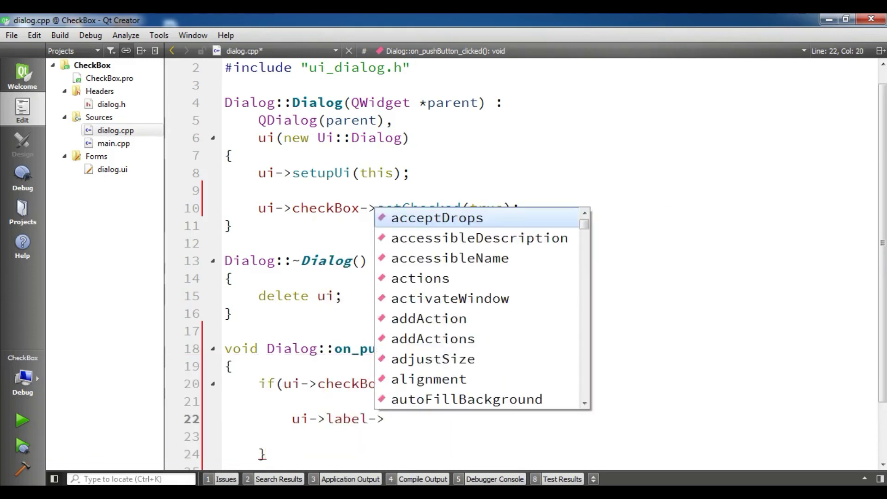
type("setTE")
key("Return")
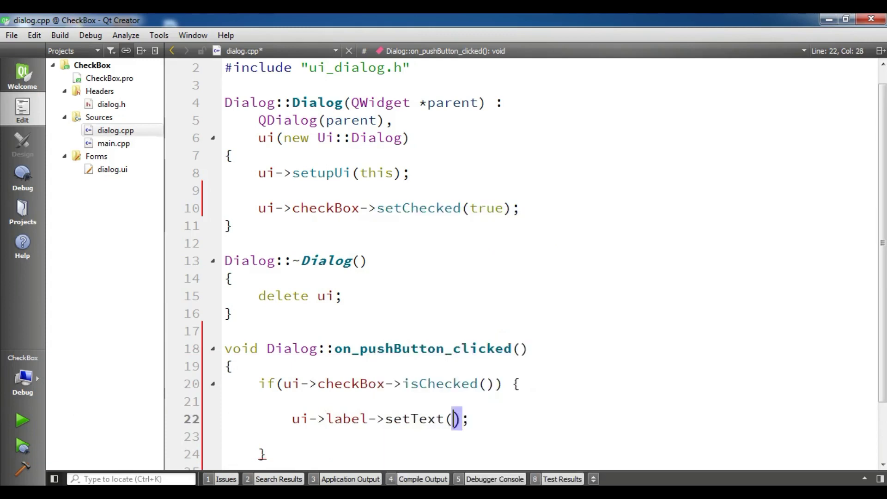
type("\"Yes ")
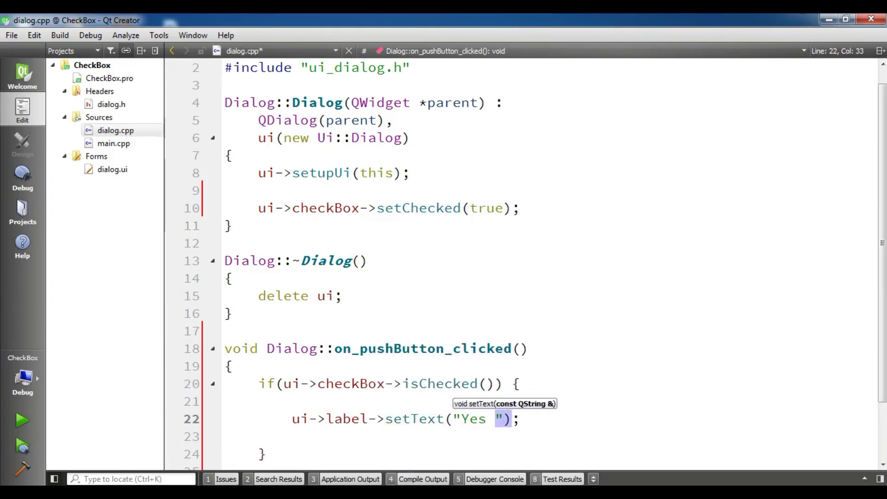
type("I Like ")
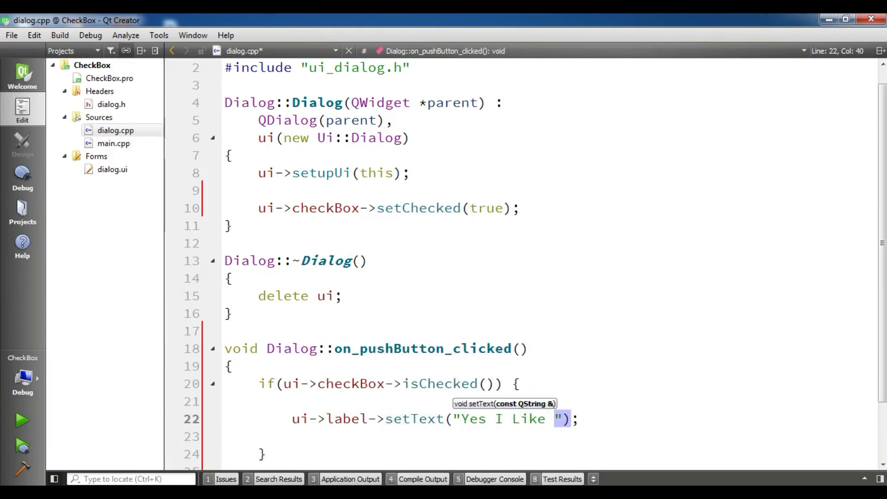
type("Sport")
Add an else block after the if with ui->label->setText("No I Dont Like Sport"), fixing typos.
key("Down")
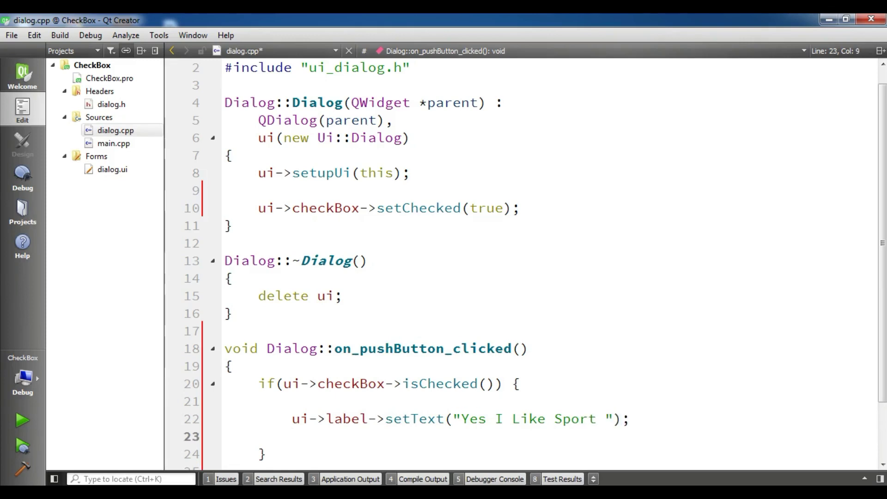
key("Down")
type("else {")
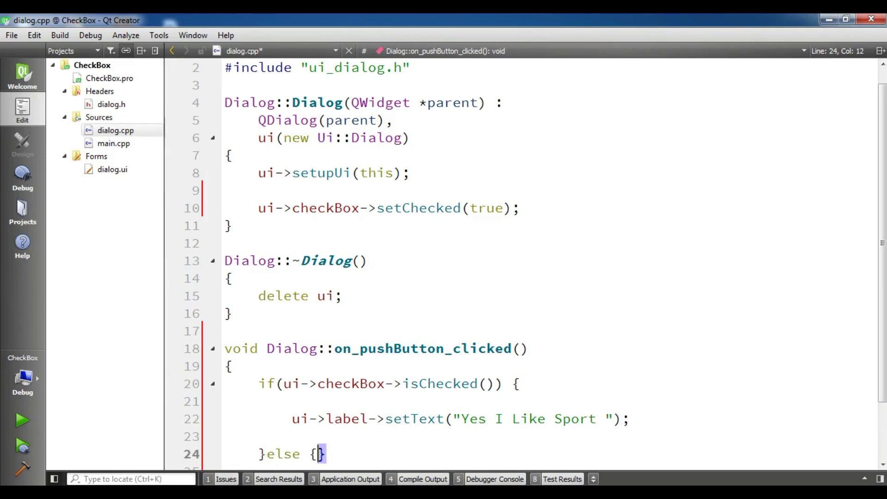
key("Return")
key("Return")
key("Return")
key("Return")
key("Return")
key("Up")
key("Up")
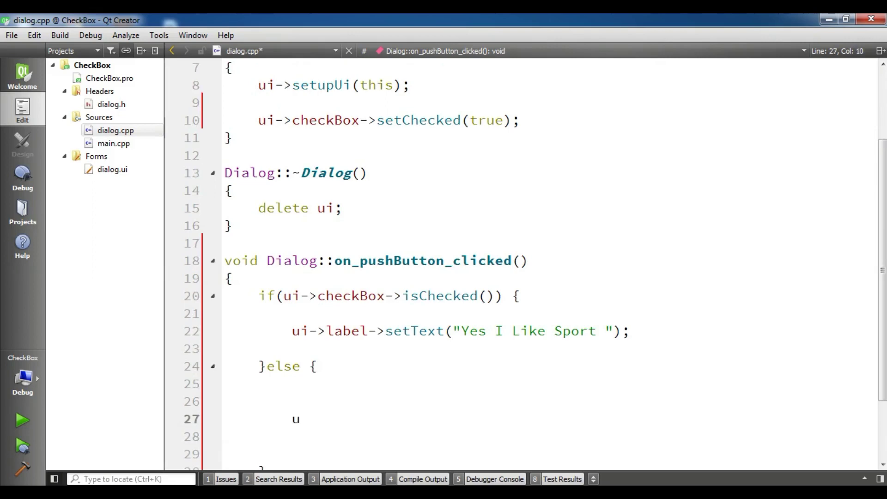
type("i->lab")
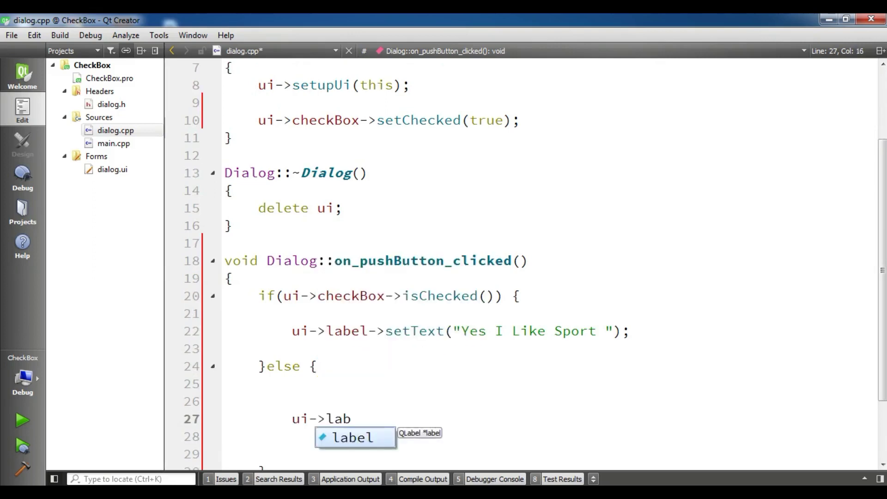
key("Escape")
type("el->")
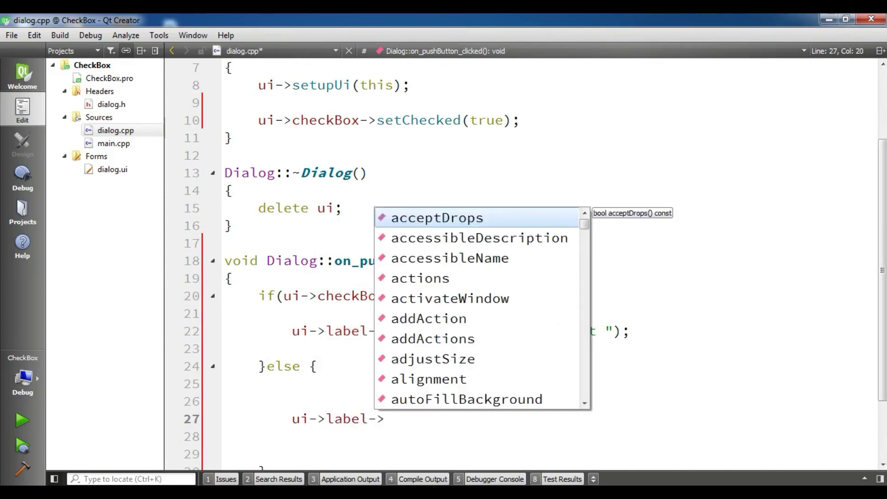
type("setTE")
key("Return")
type("\"No Id\");")
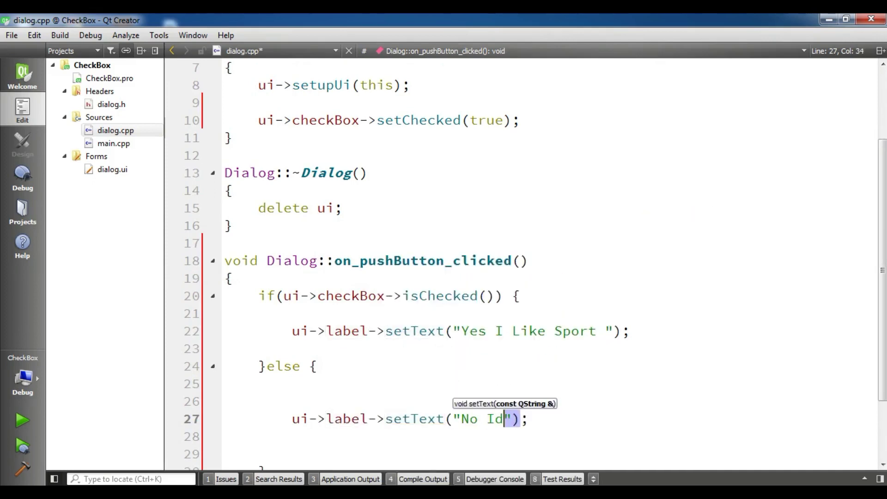
key("BackSpace")
type("dont")
key("BackSpace")
key("BackSpace")
key("BackSpace")
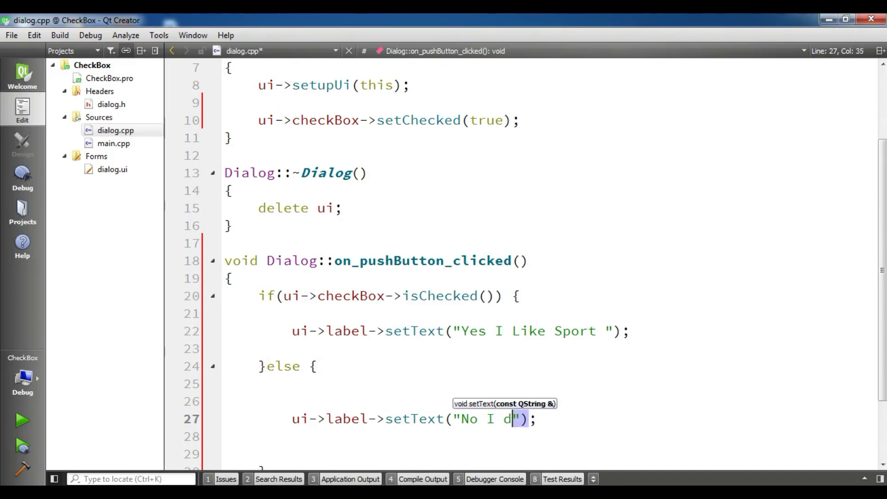
key("BackSpace")
type("Dont L")
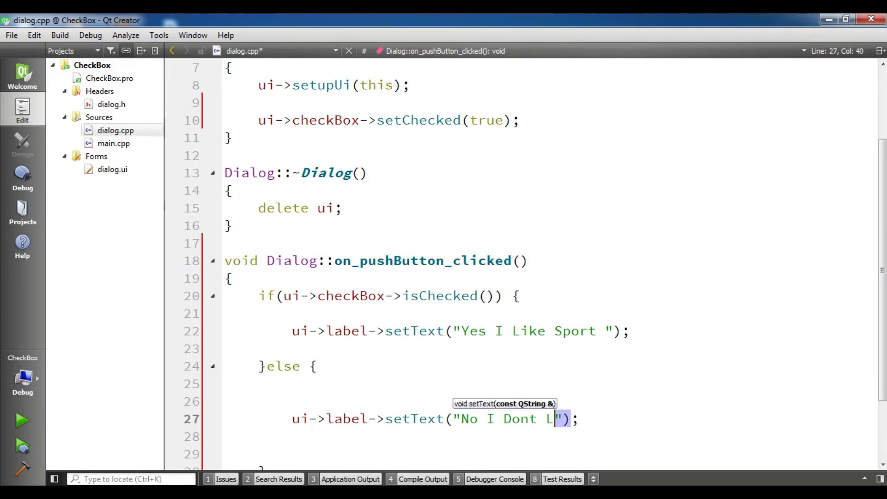
type("ike Sport")
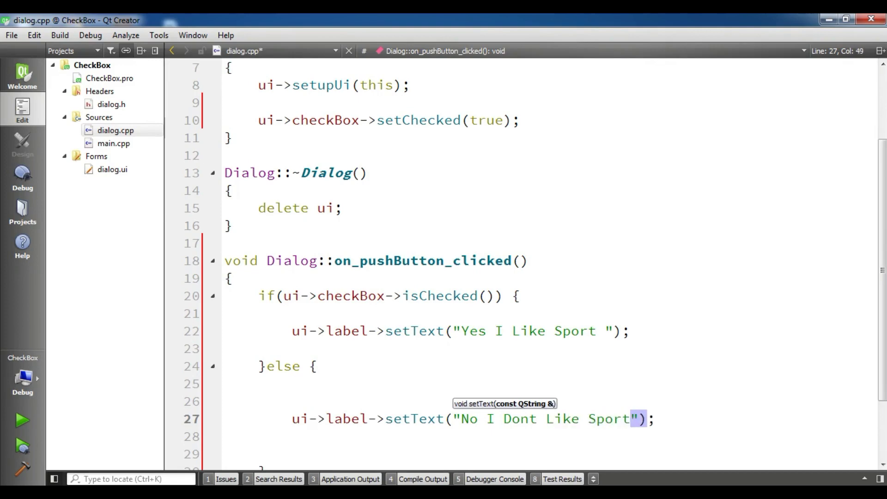
scroll(520, 264, "down", 1)
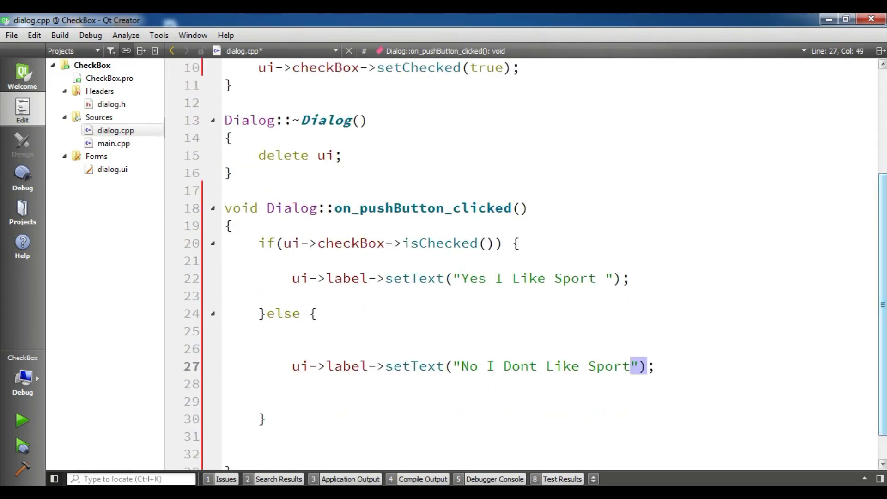
Build and run the CheckBox project after saving all modified files.
left_click(23, 421)
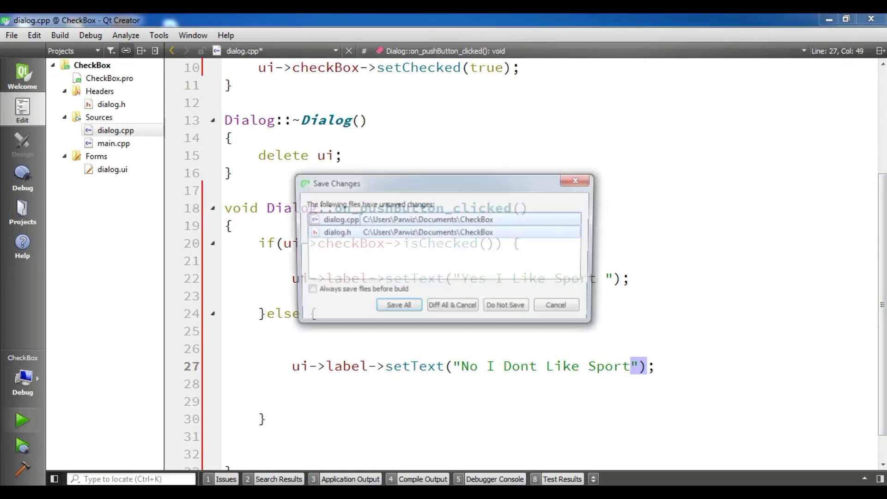
key("Return")
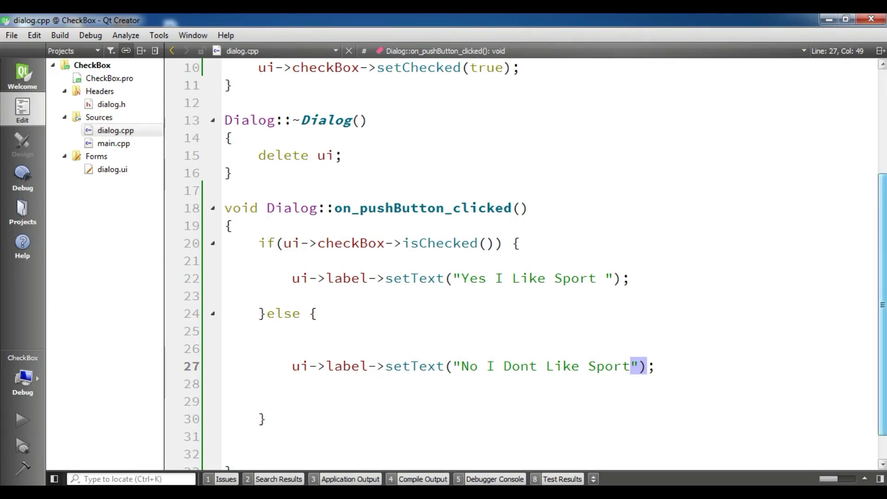
scroll(535, 260, "up", 1)
scroll(536, 260, "up", 1)
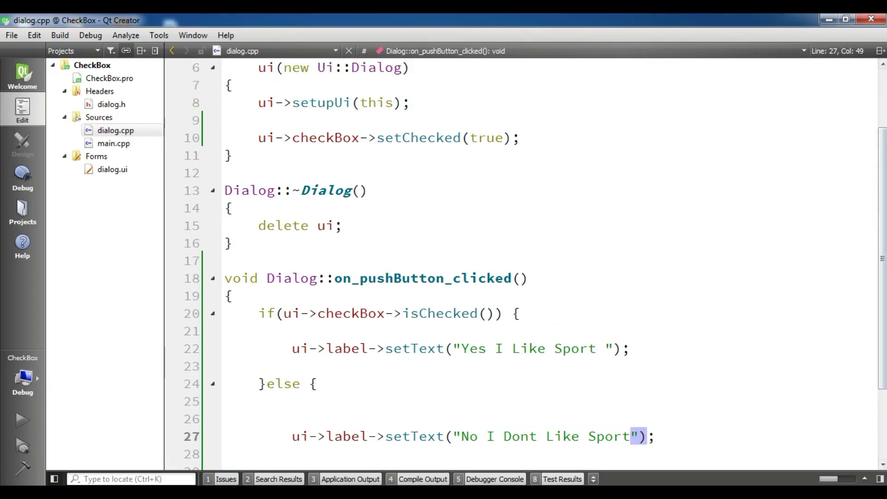
scroll(536, 260, "down", 1)
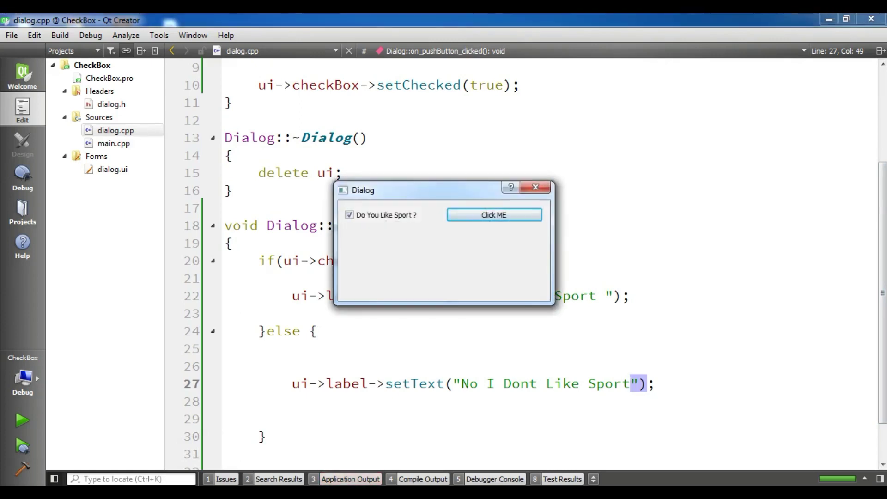
Reposition the dialog and test Click ME with the sport box ticked and unticked.
left_click_drag(416, 189, 329, 158)
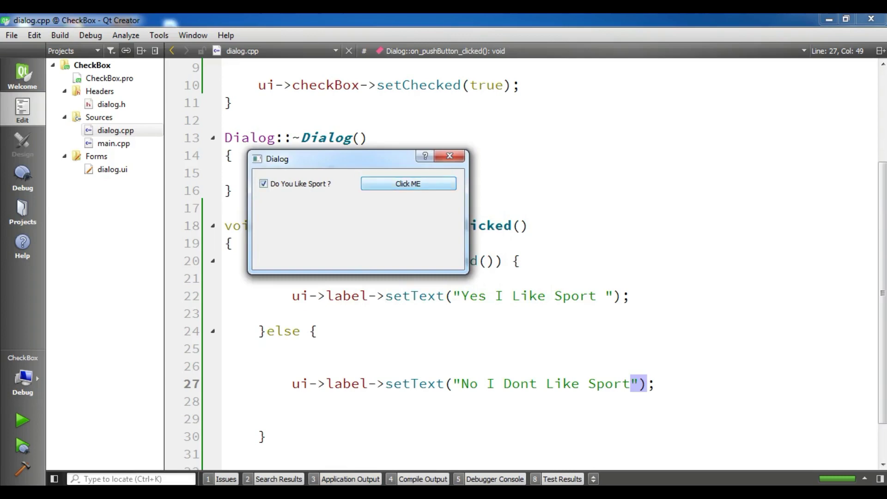
left_click(408, 183)
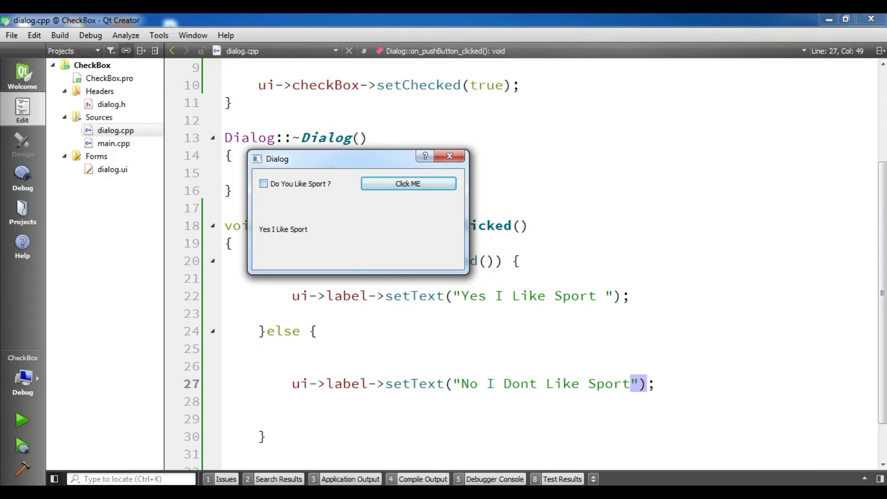
left_click(409, 184)
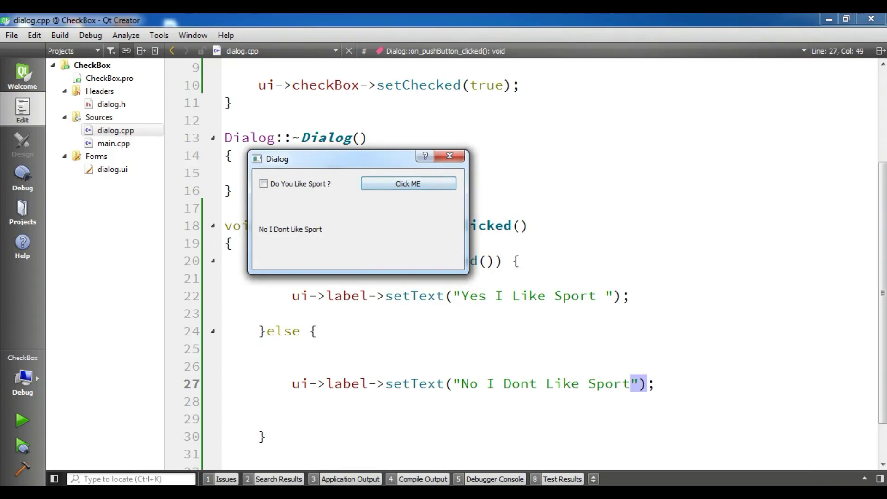
left_click(264, 183)
left_click(408, 184)
left_click(409, 183)
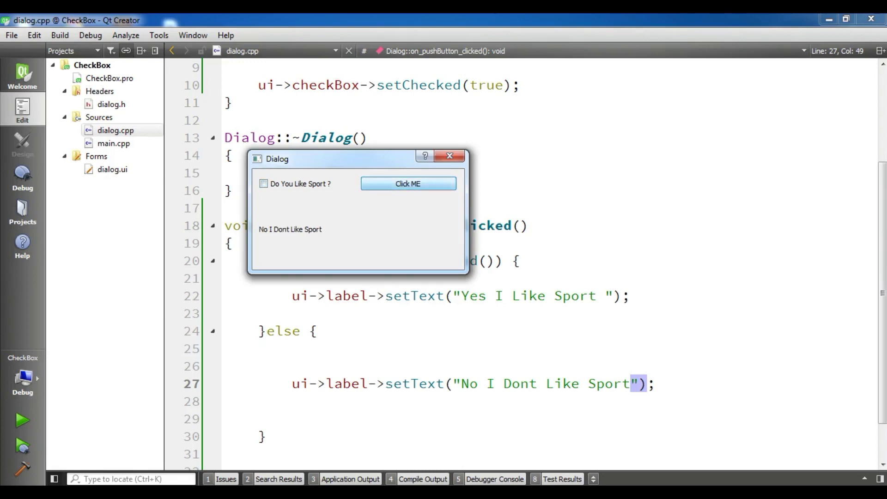